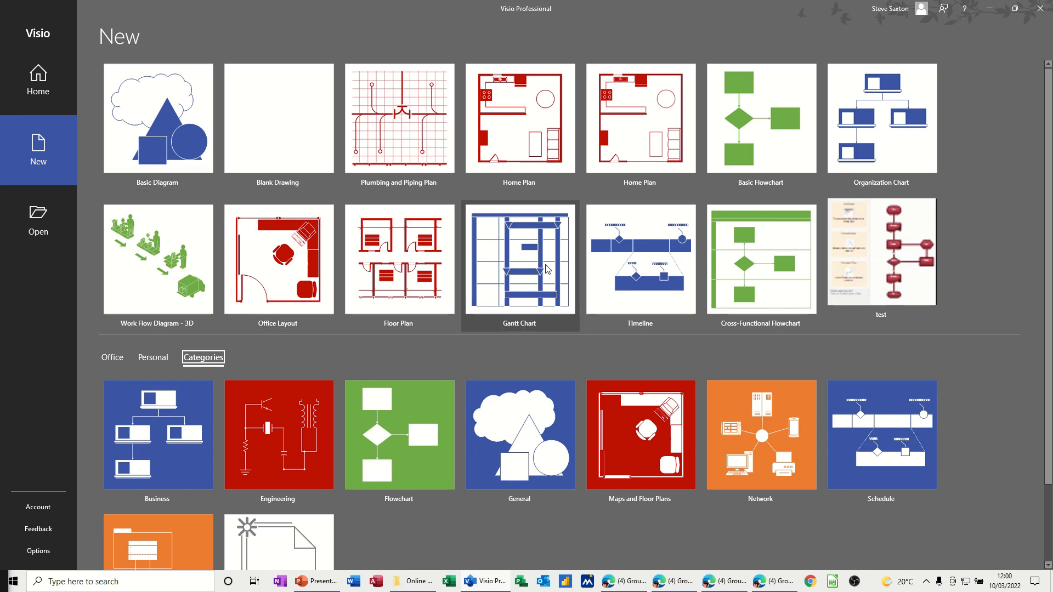
Create a new Gantt Chart drawing from the blank template variant in metric units.
click(542, 317)
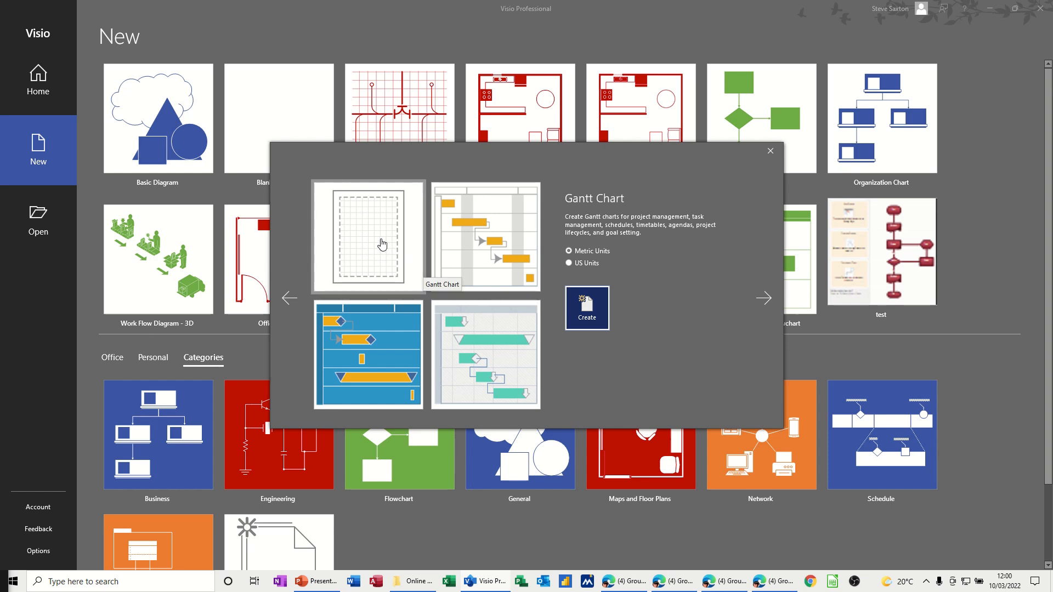
click(382, 245)
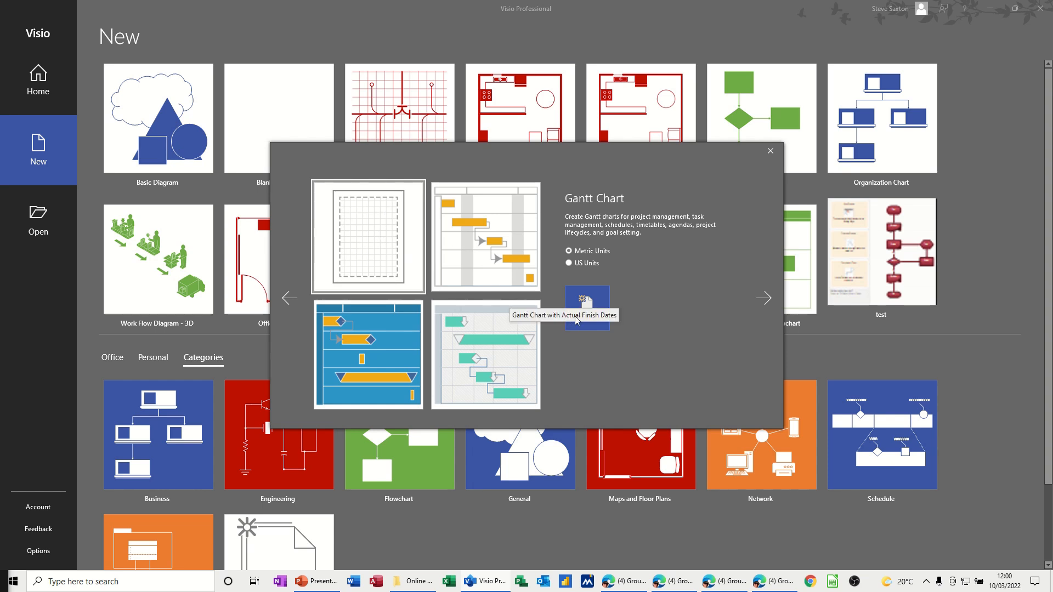
click(587, 308)
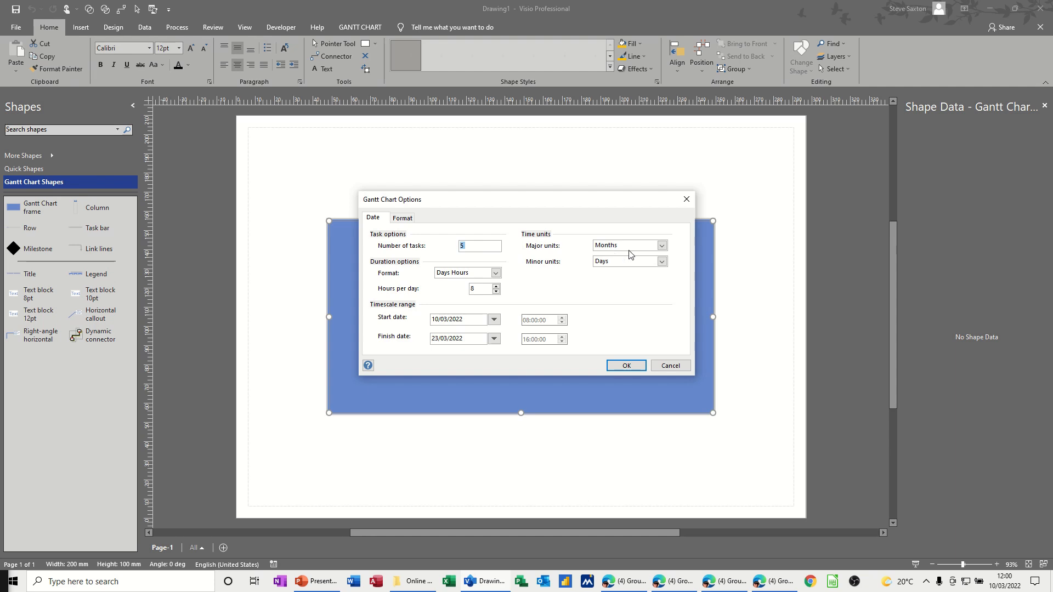
Keep Months and Days as time units and set the finish date to 31/03/2022.
click(661, 247)
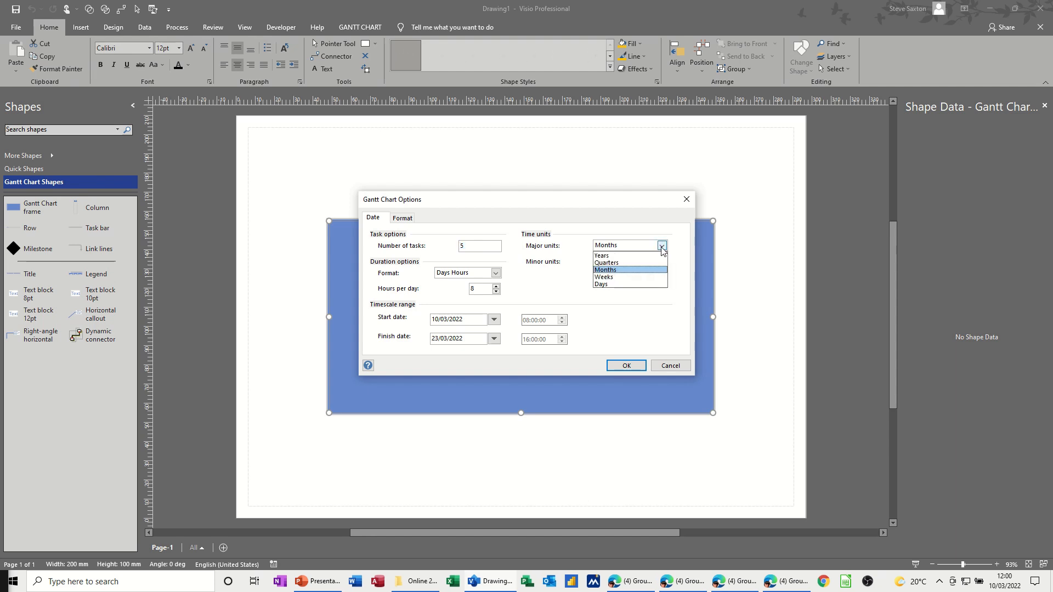
click(661, 247)
click(662, 263)
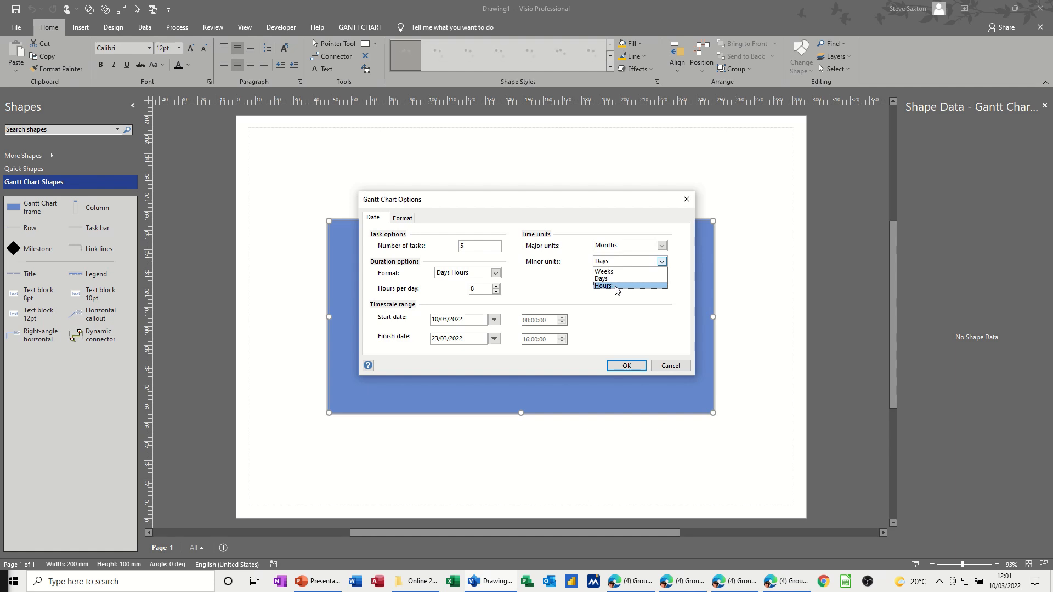
click(661, 262)
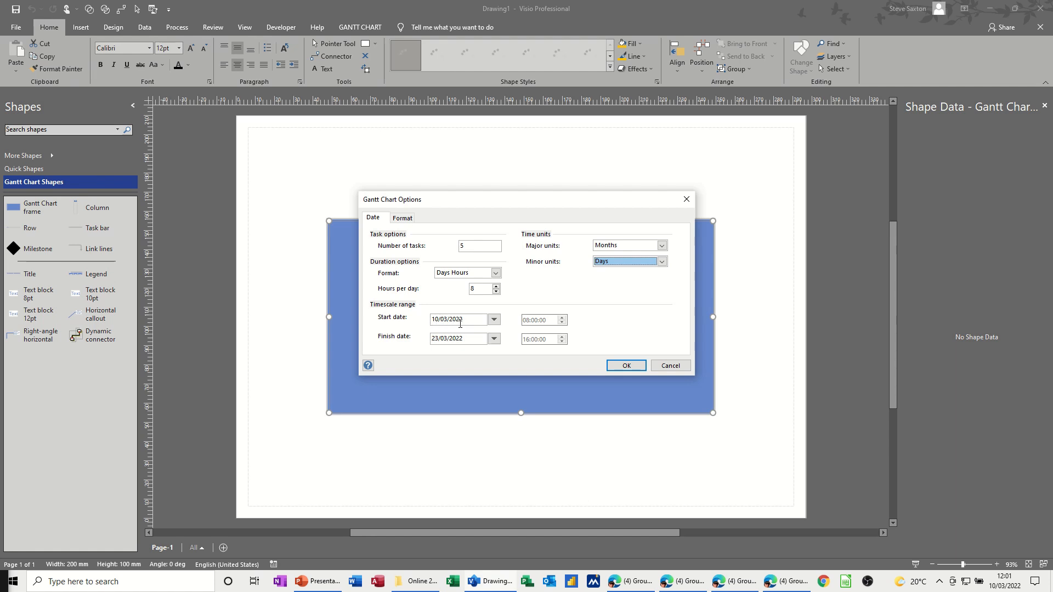
click(494, 340)
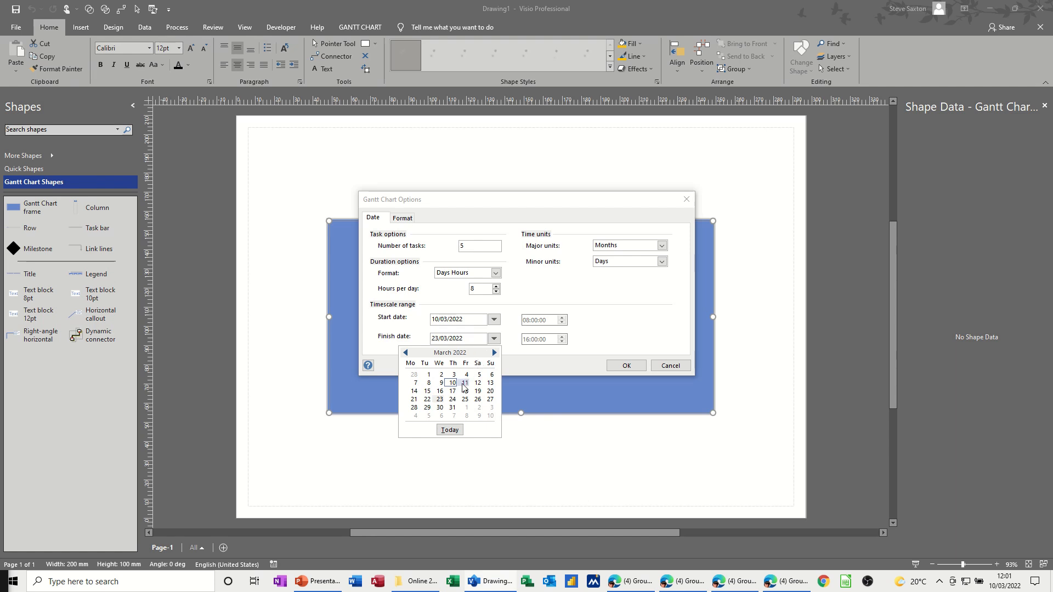
click(452, 408)
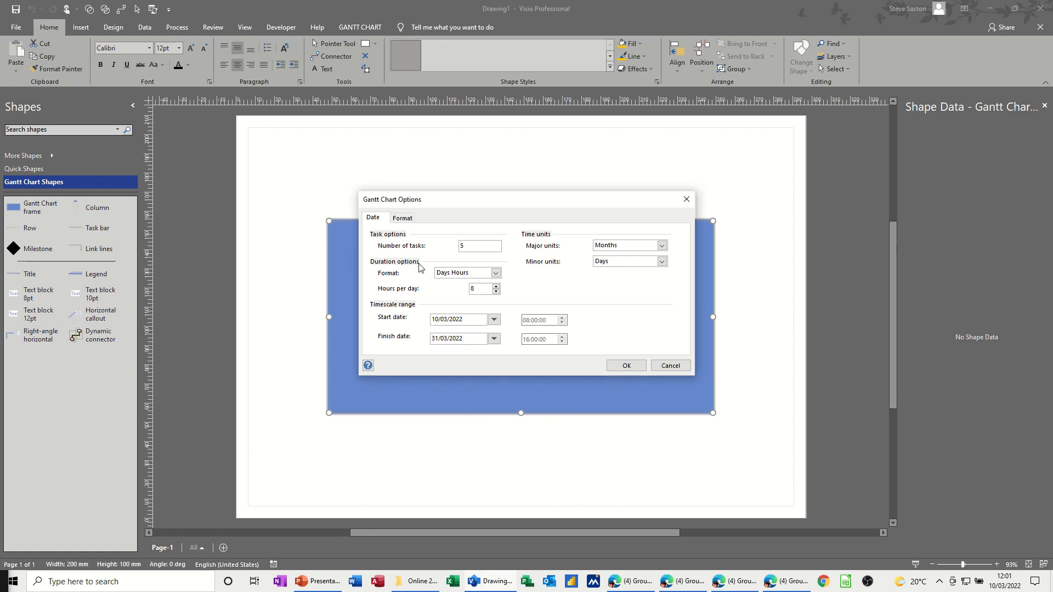
On the Format options, leave the task bar start and finish shapes as None.
click(407, 222)
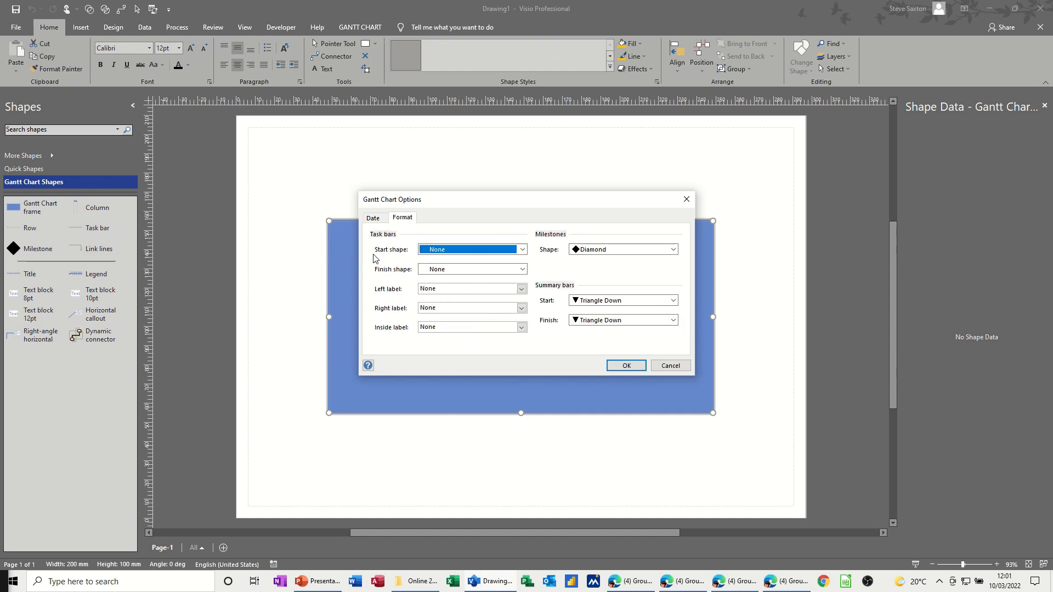
click(521, 253)
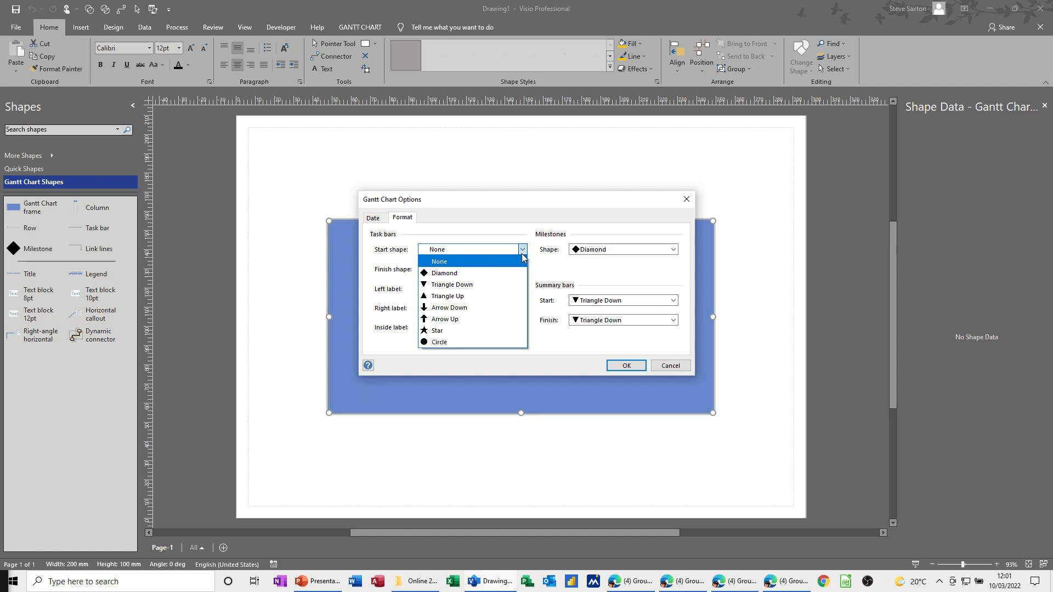
click(522, 253)
click(521, 269)
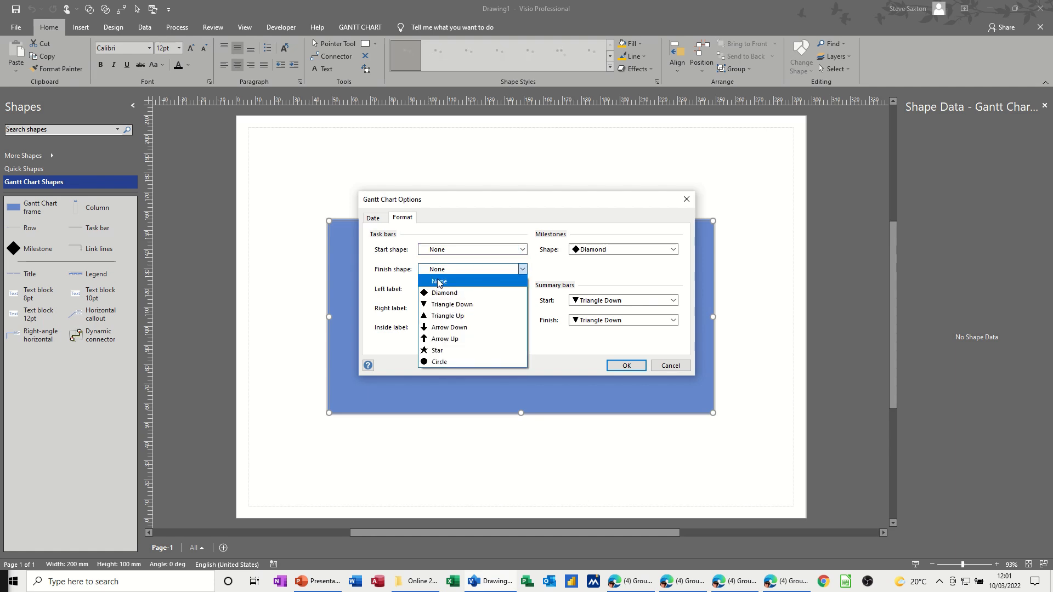
click(521, 270)
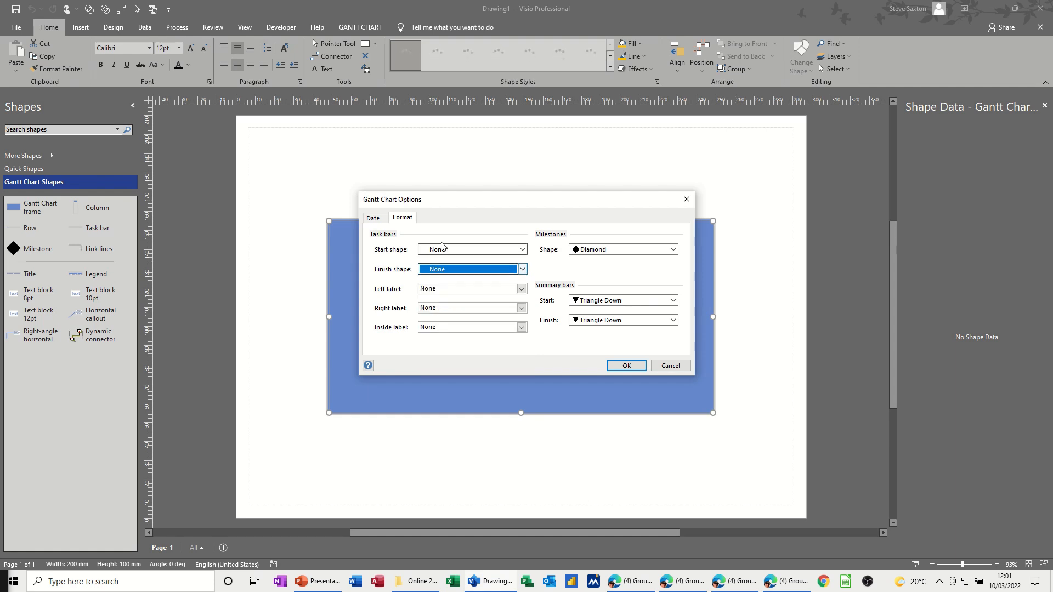
Leave the left and inside task bar labels as None and confirm the chart options.
click(522, 289)
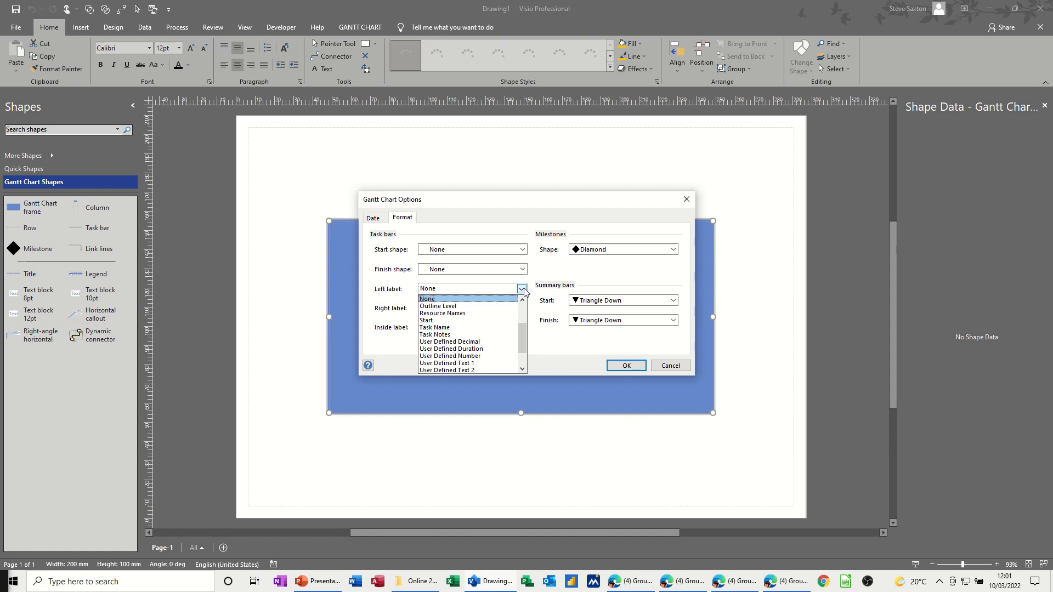
click(521, 289)
click(521, 289)
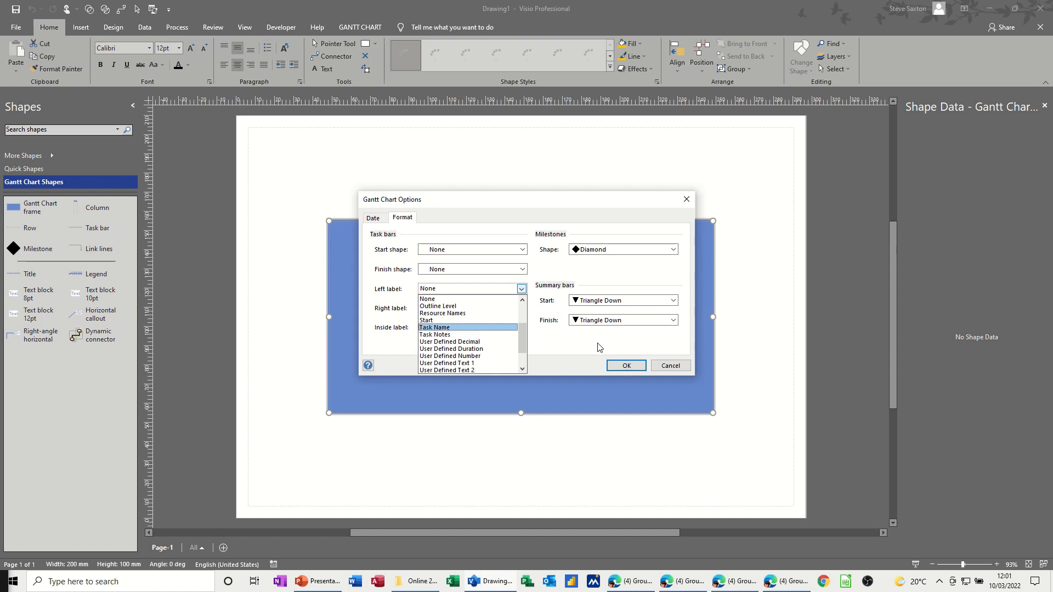
click(549, 329)
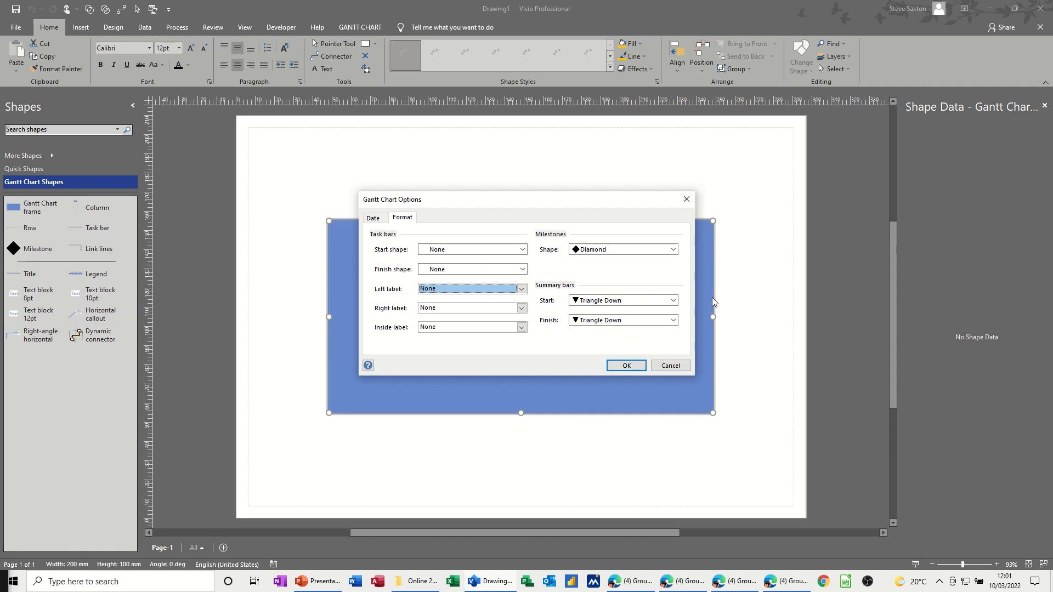
click(522, 328)
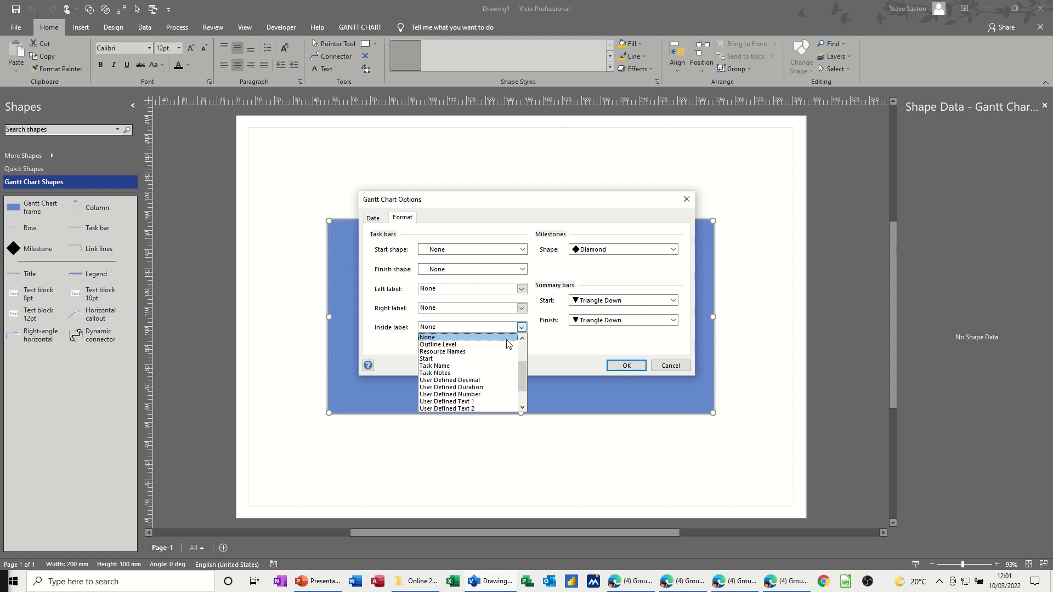
click(555, 355)
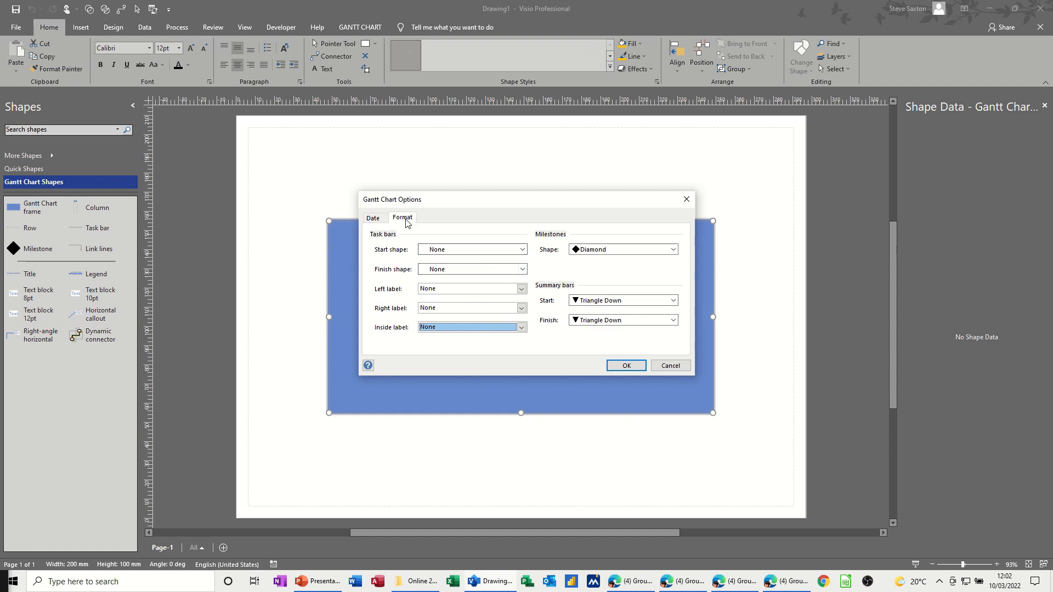
click(374, 219)
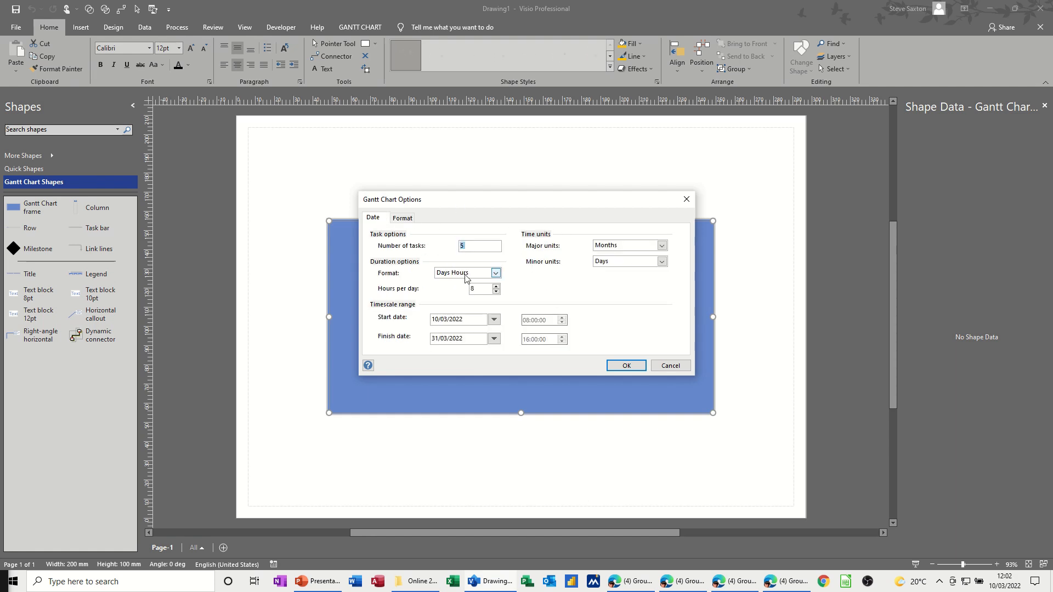
click(616, 368)
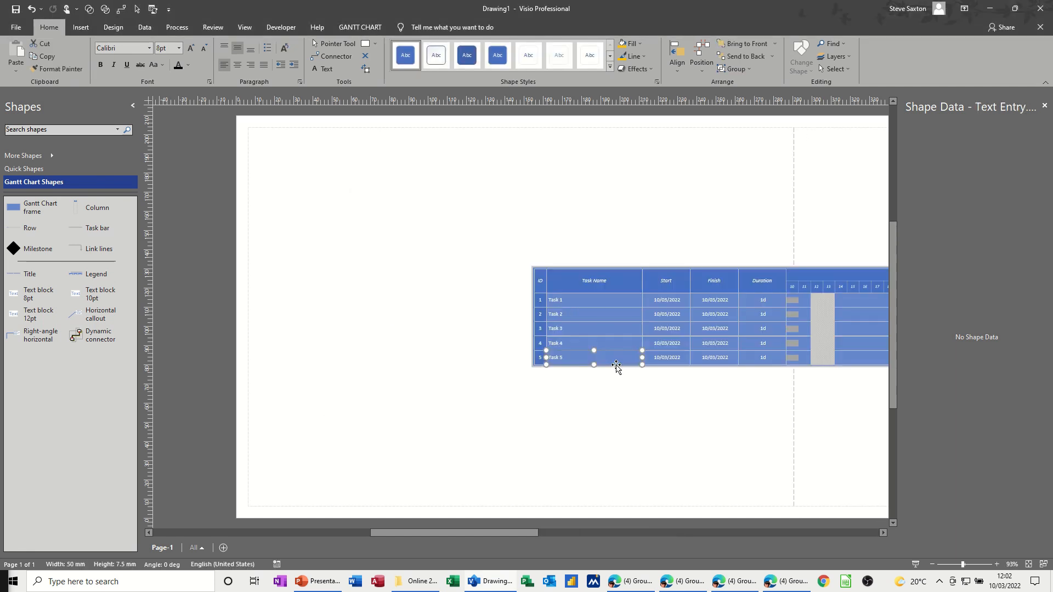
Zoom in on the chart and name the first task Develop Strategy.
drag(481, 534, 545, 537)
click(255, 301)
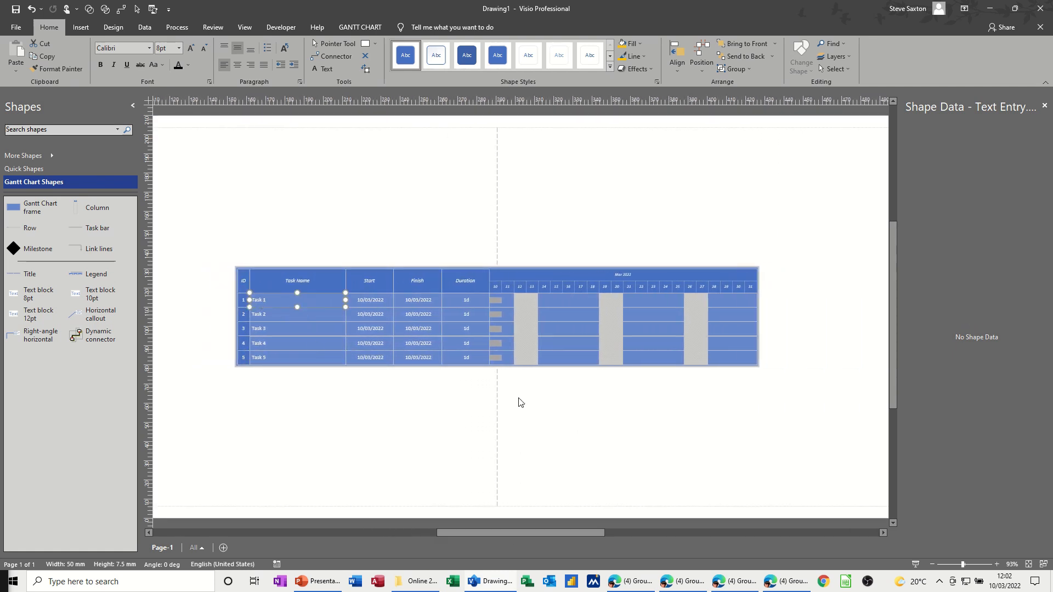
click(996, 564)
click(996, 564)
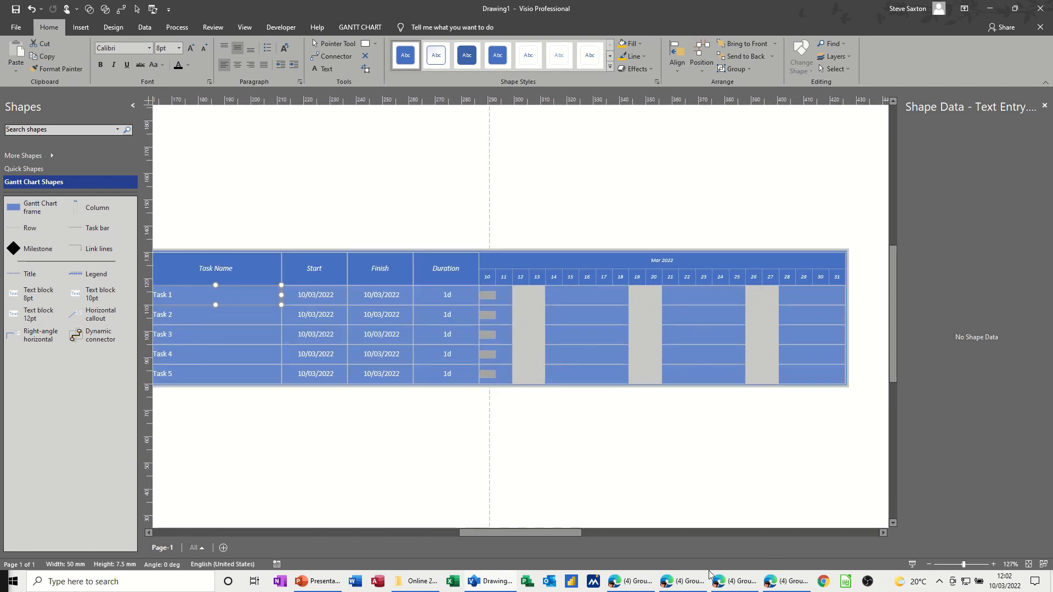
drag(567, 530, 550, 537)
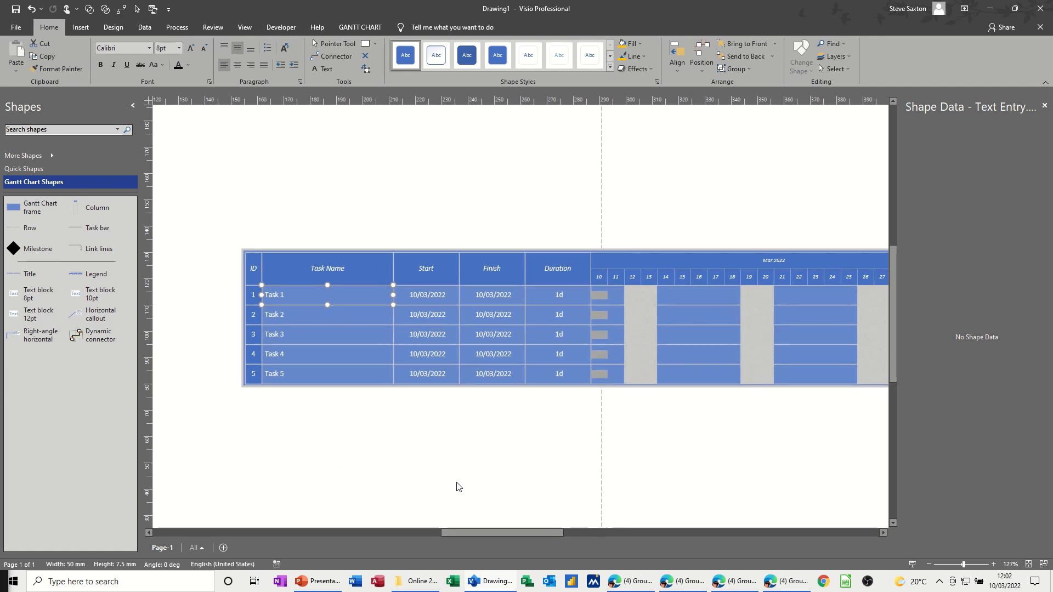
text(De)
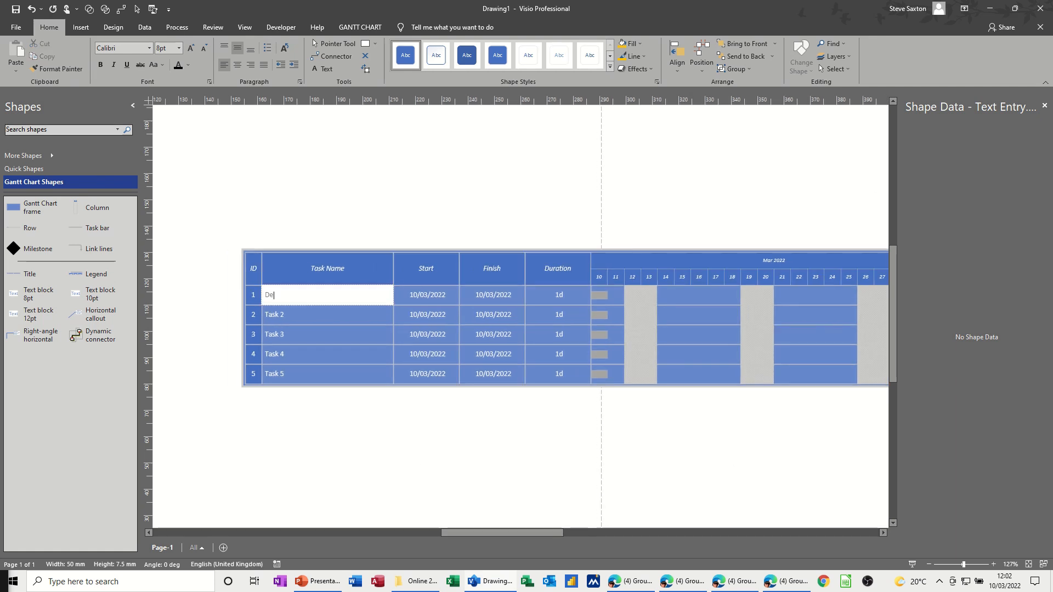
text(velop Strategy)
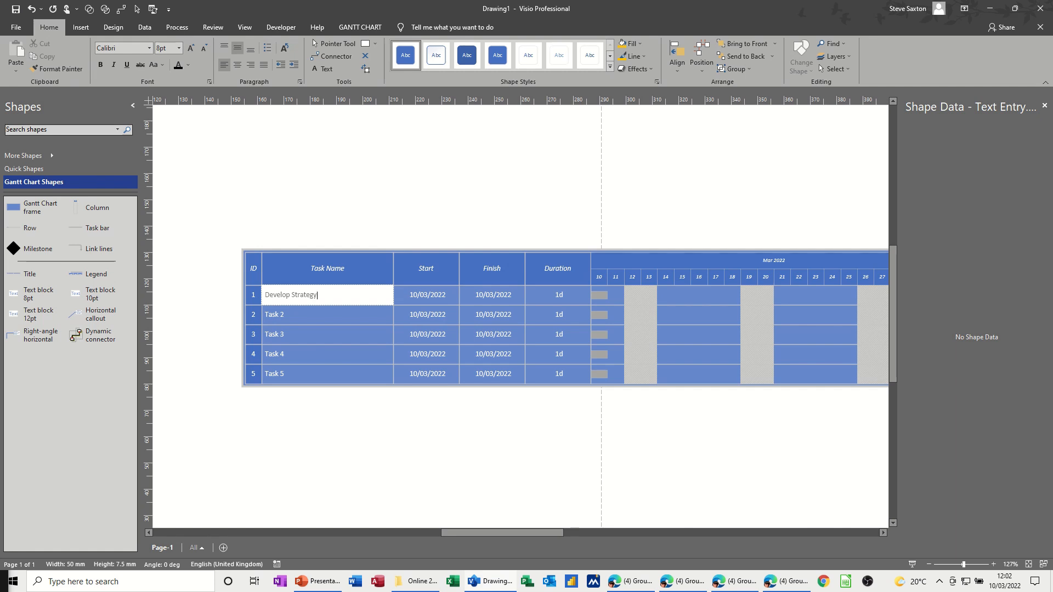
click(287, 316)
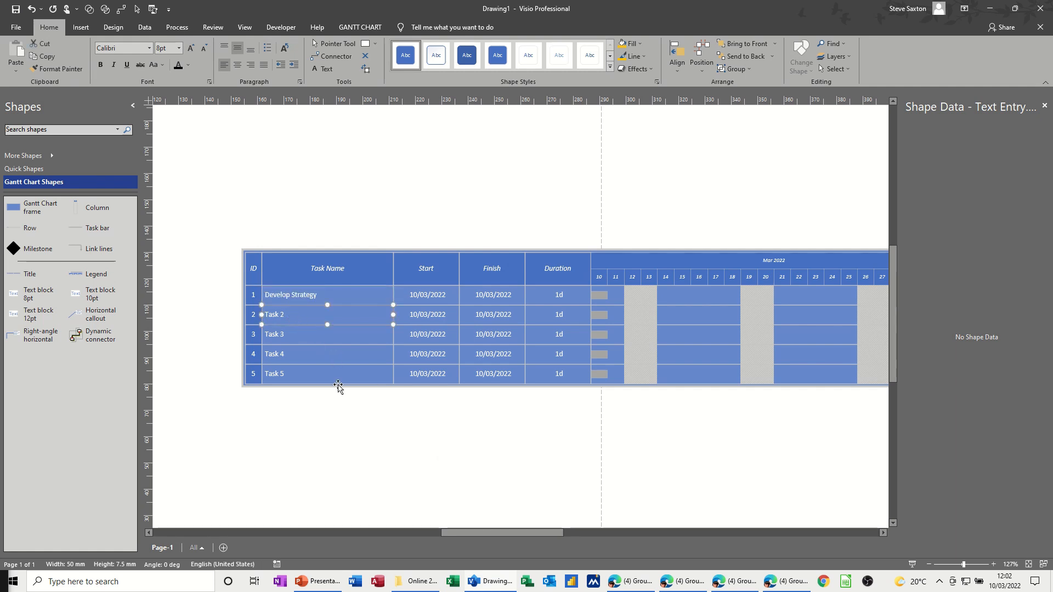
Name tasks 2–5 Coord Teams, Test Product, Market Product and Sell Product.
text(Coord Team)
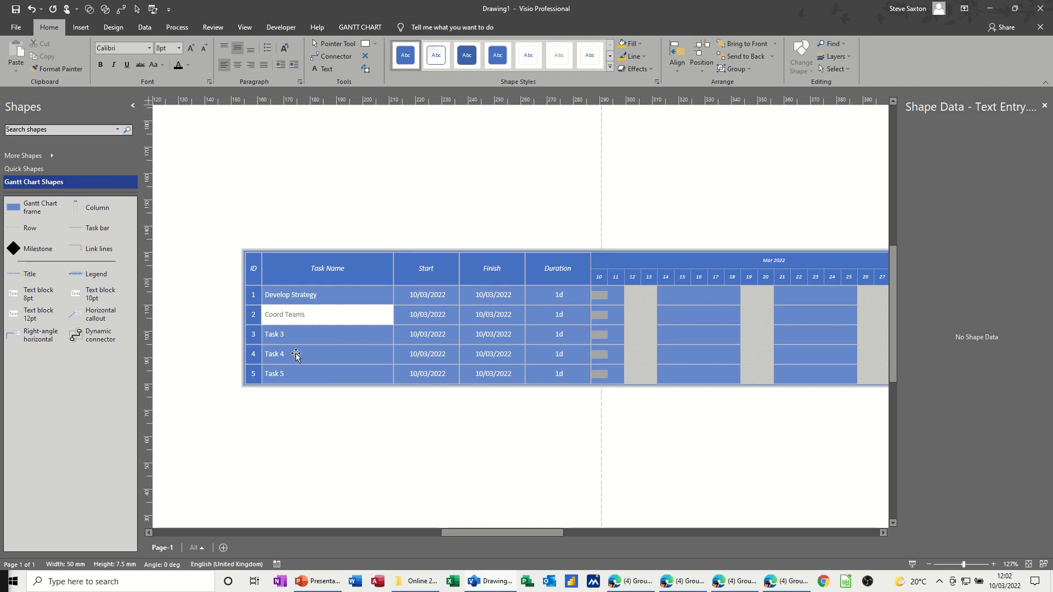
click(288, 337)
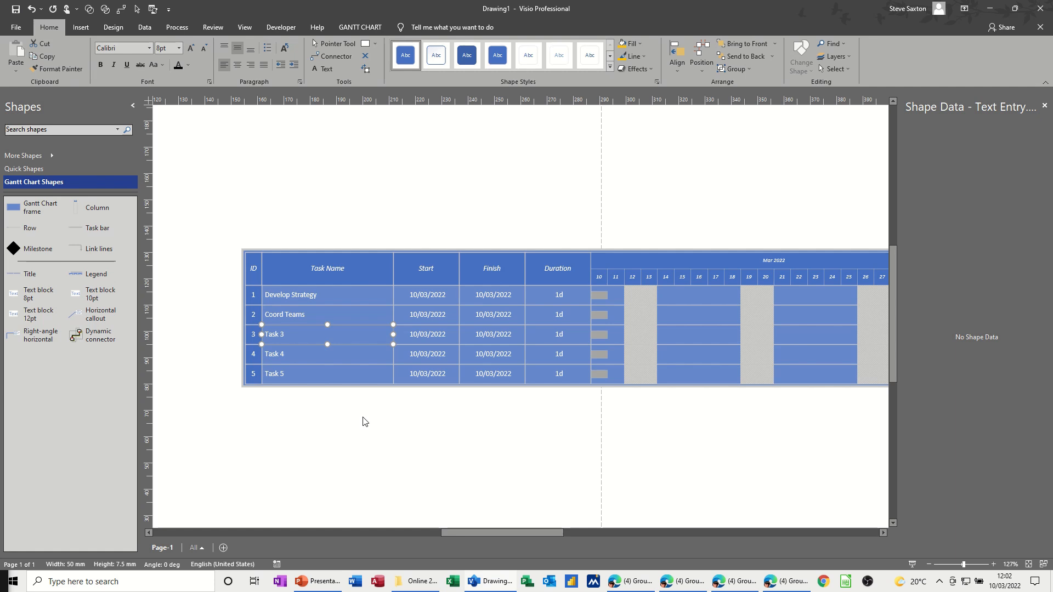
text(Test)
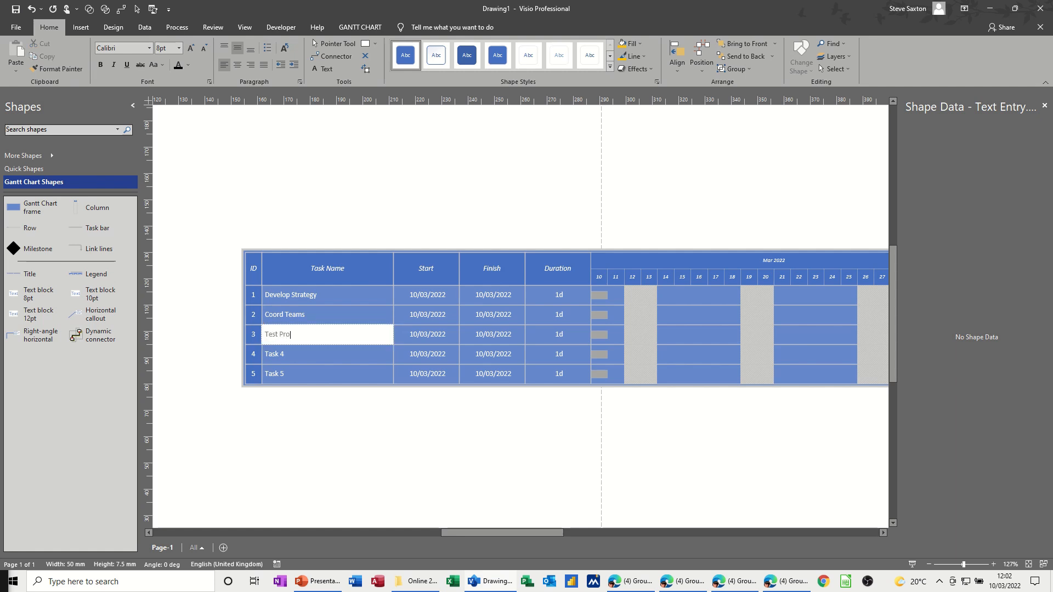
text( Product)
click(277, 351)
text(Market)
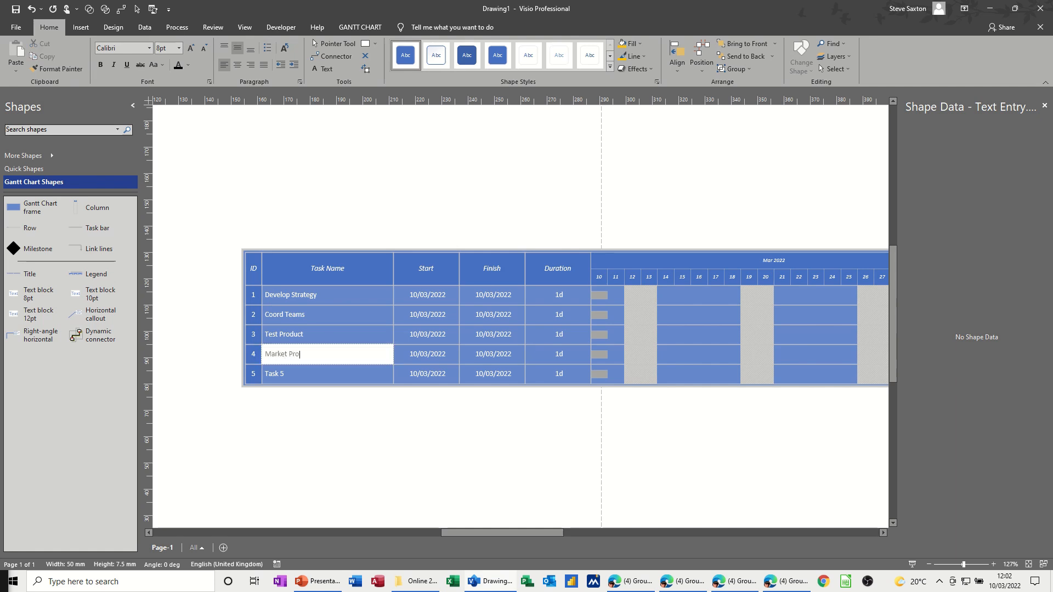
text( Product)
click(277, 375)
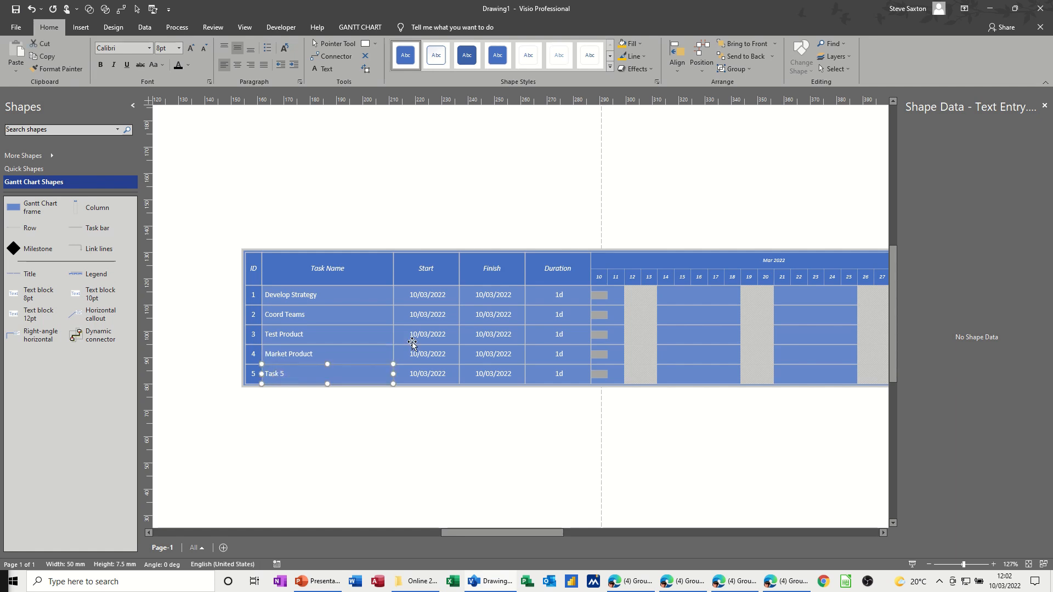
text(Sell Product)
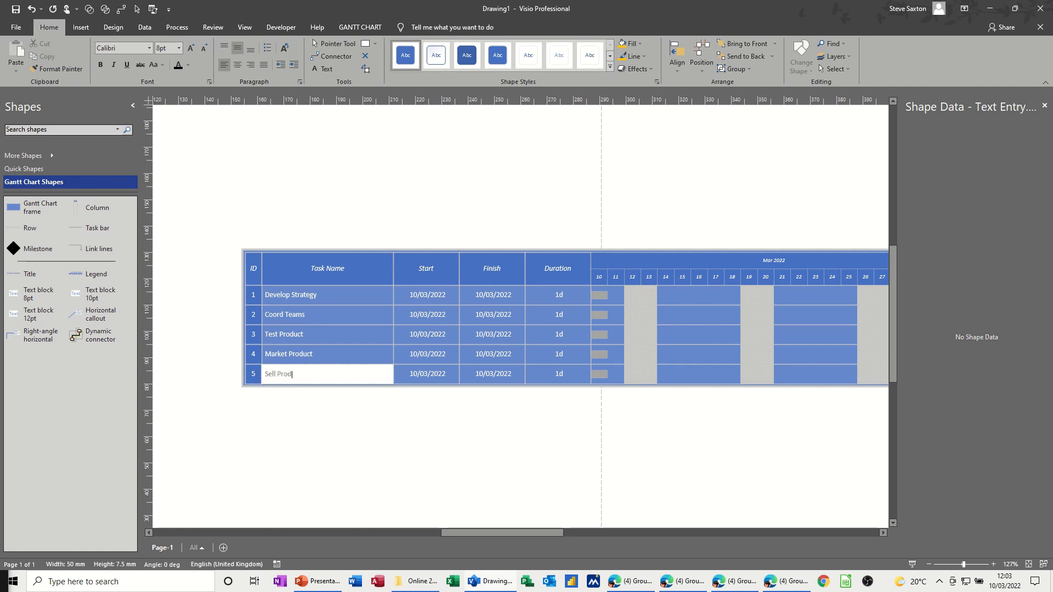
click(356, 317)
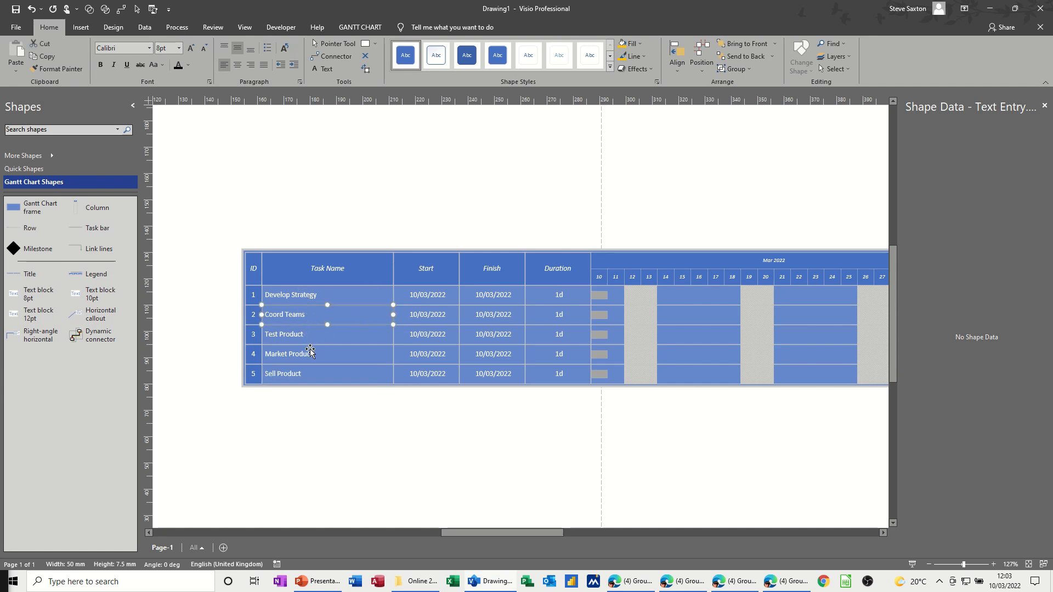
click(310, 299)
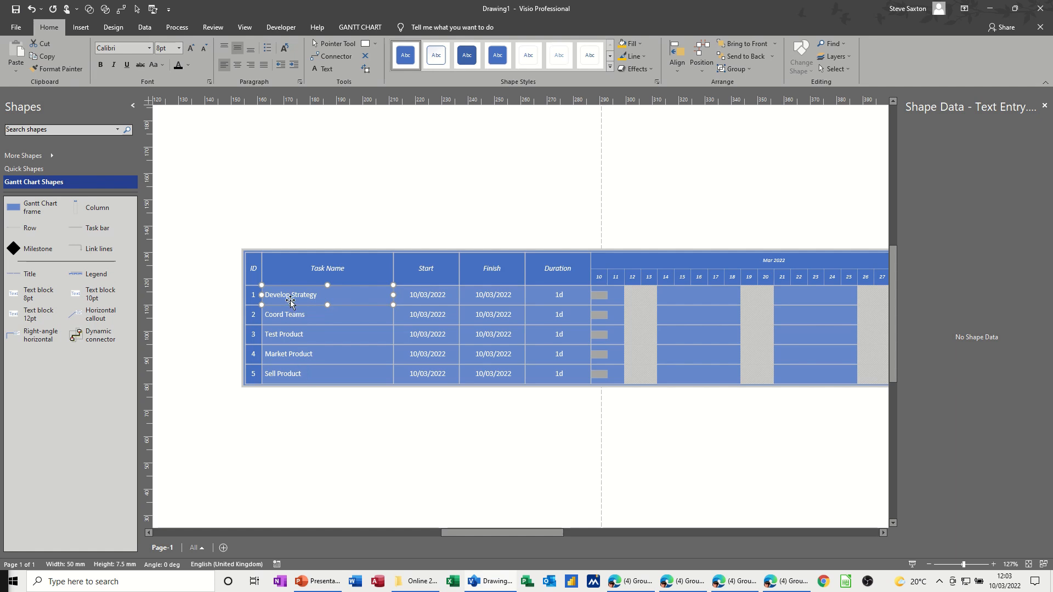
Select Coord Teams through Sell Product and increase their indent under Develop Strategy.
click(299, 322)
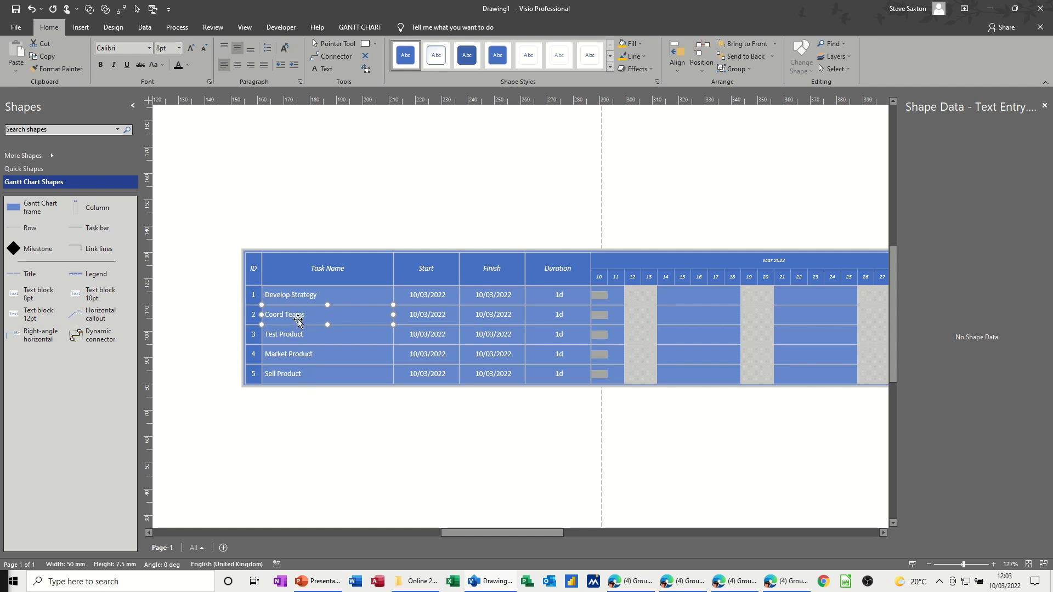
shift+click(307, 336)
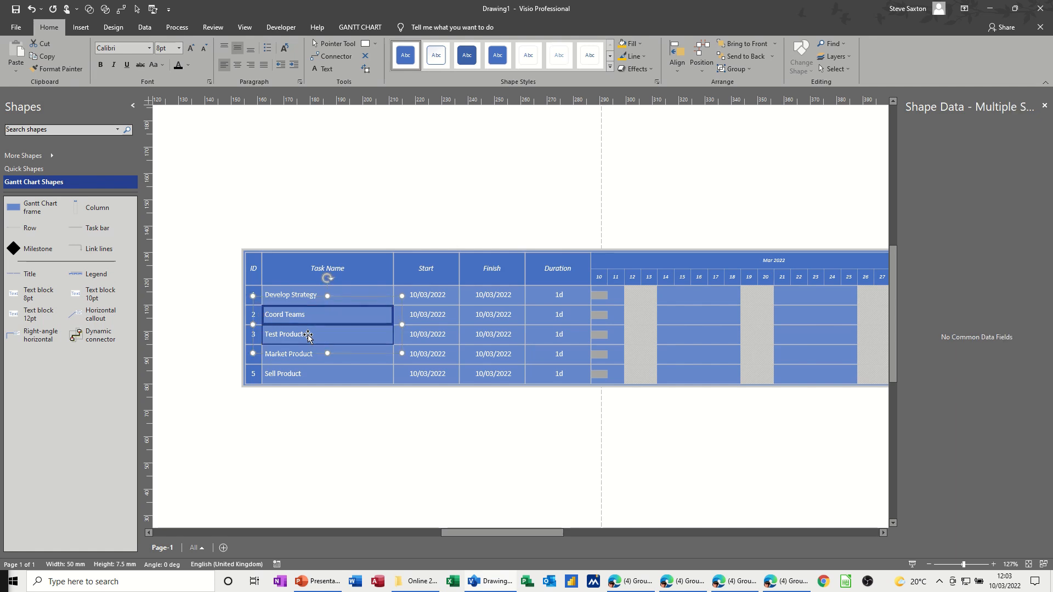
shift+click(307, 356)
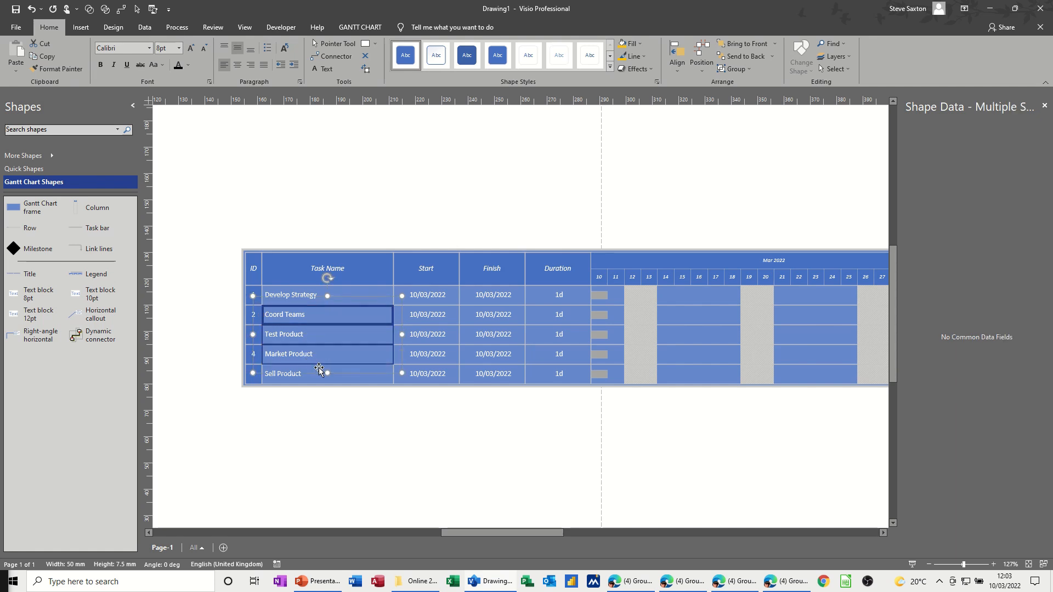
shift+click(317, 375)
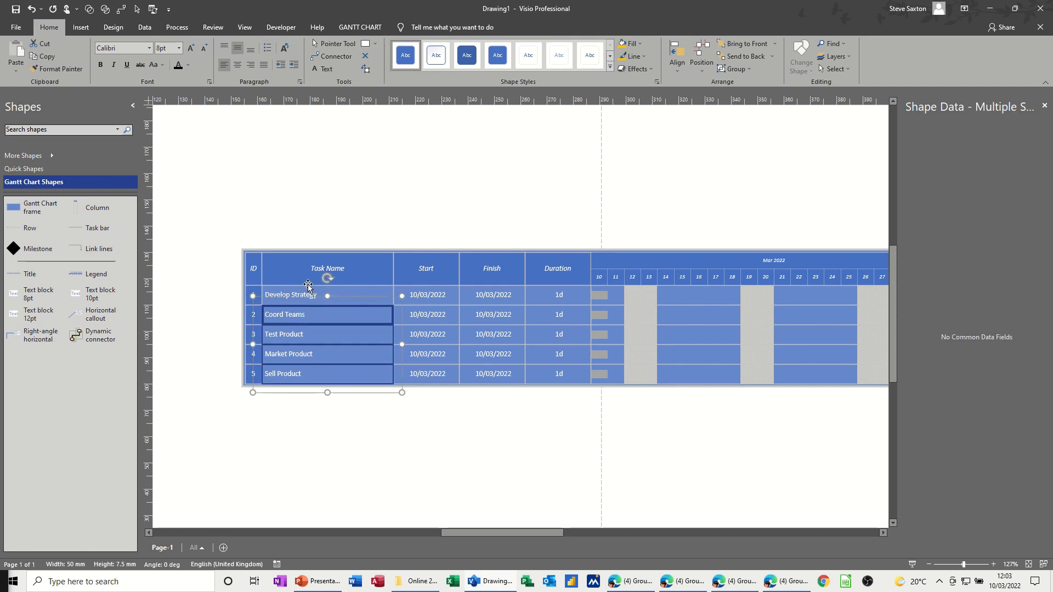
click(294, 65)
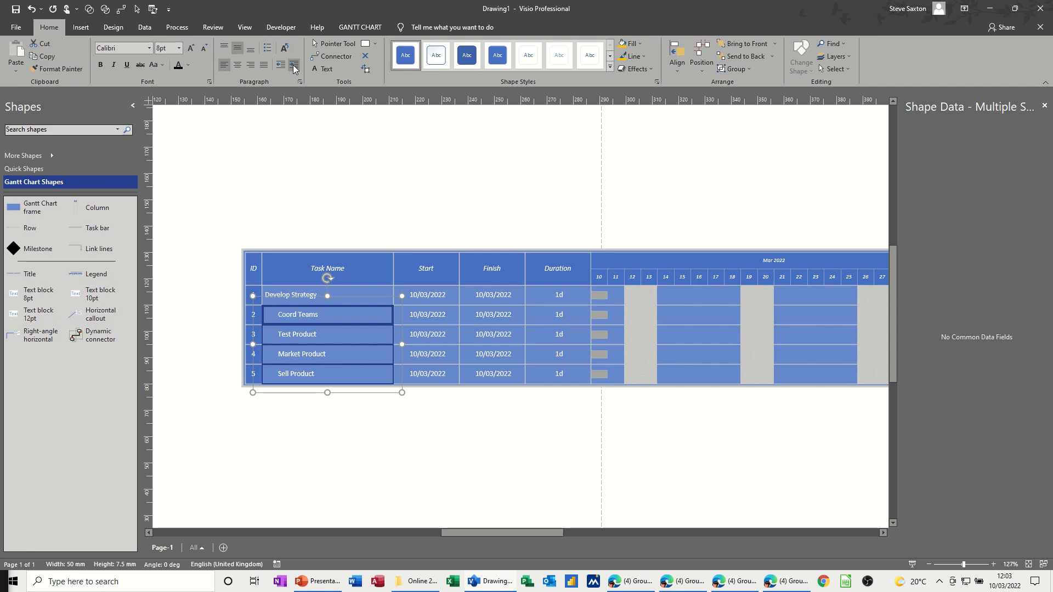
click(203, 315)
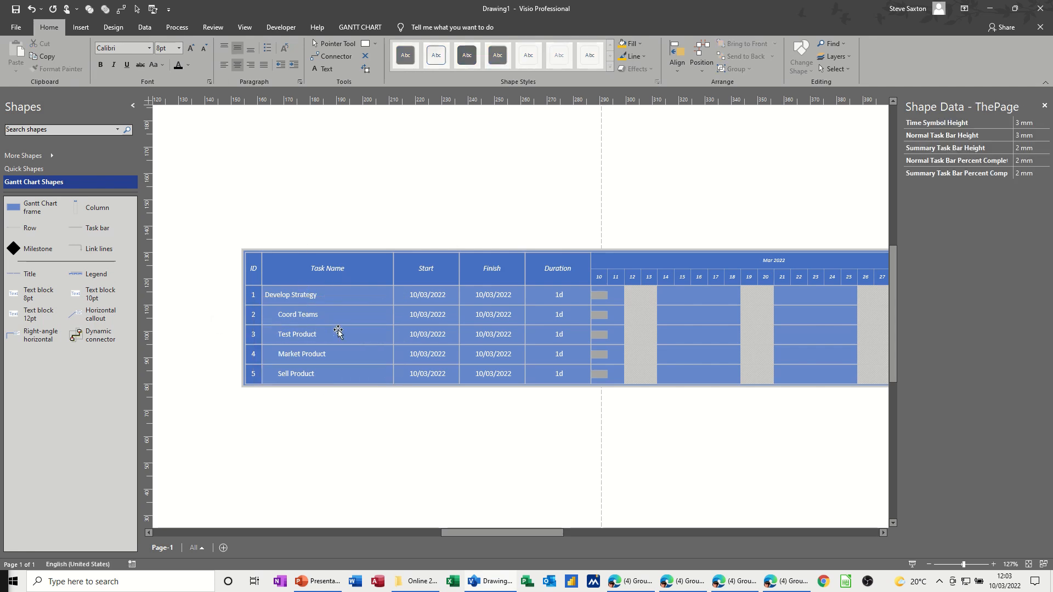
Set durations of 2 days for Coord Teams, Test Product, Market Product and Sell Product.
double_click(550, 316)
text(2)
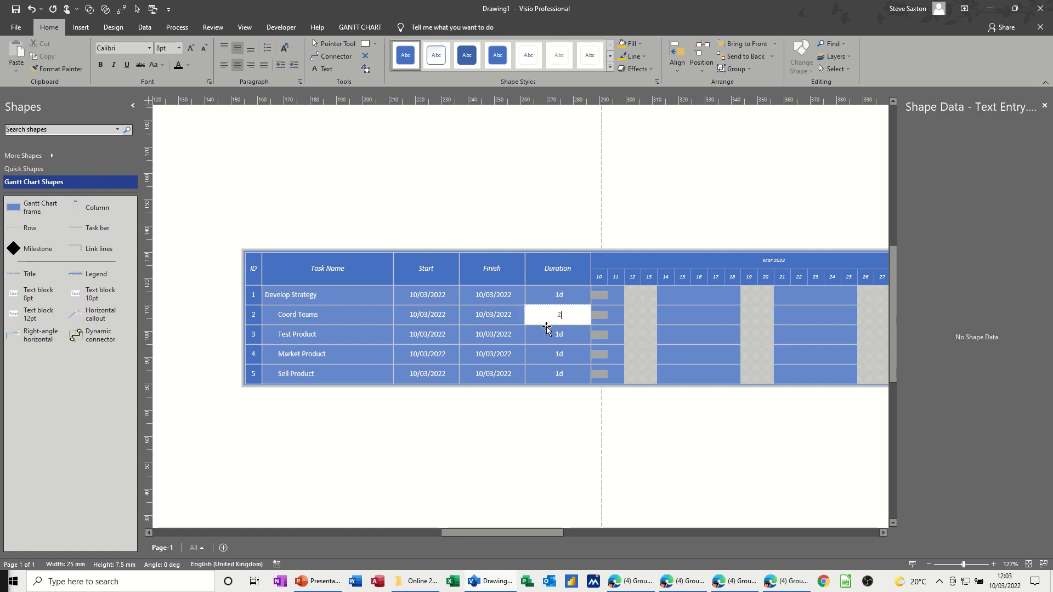
double_click(547, 335)
text(2)
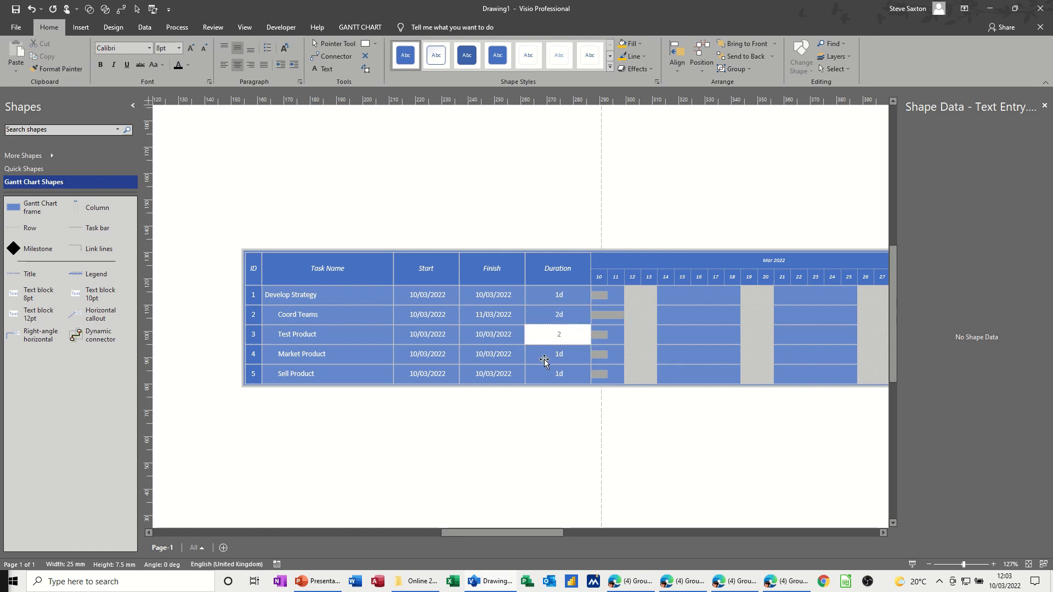
click(545, 360)
click(547, 377)
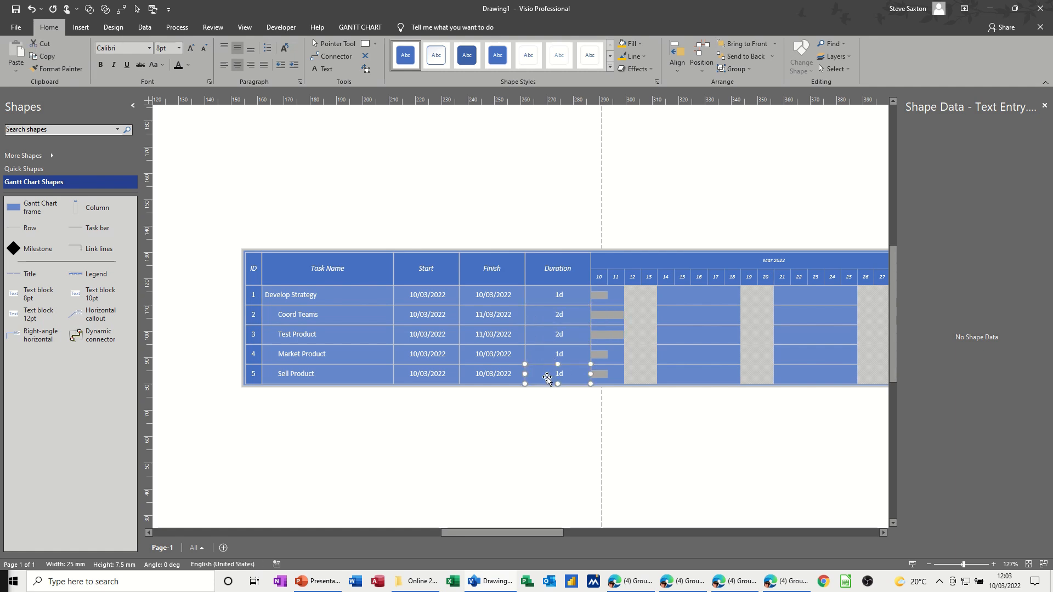
double_click(547, 377)
text(2)
click(540, 356)
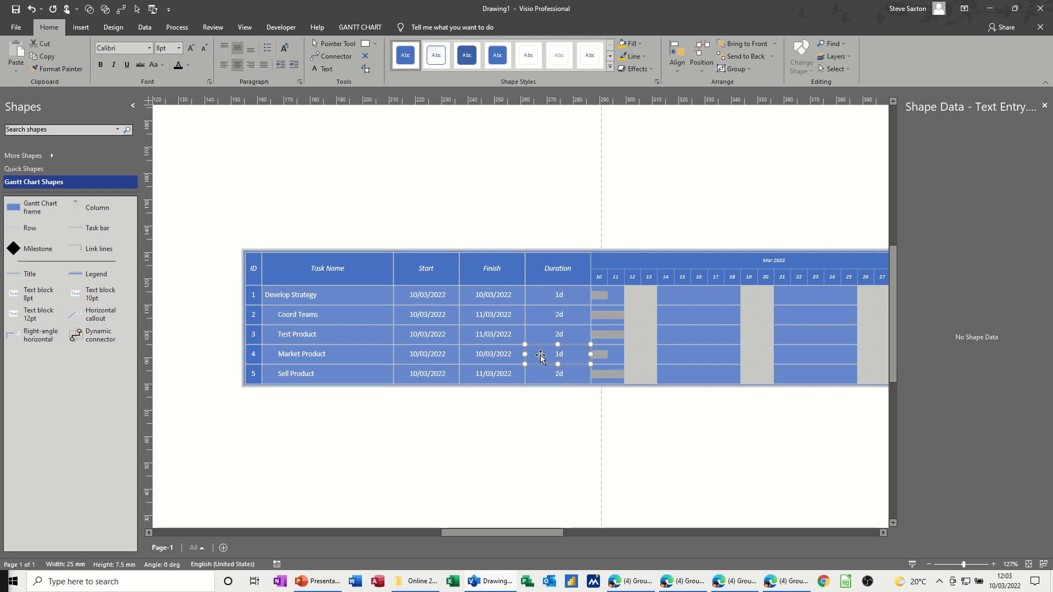
double_click(540, 357)
text(2)
click(493, 360)
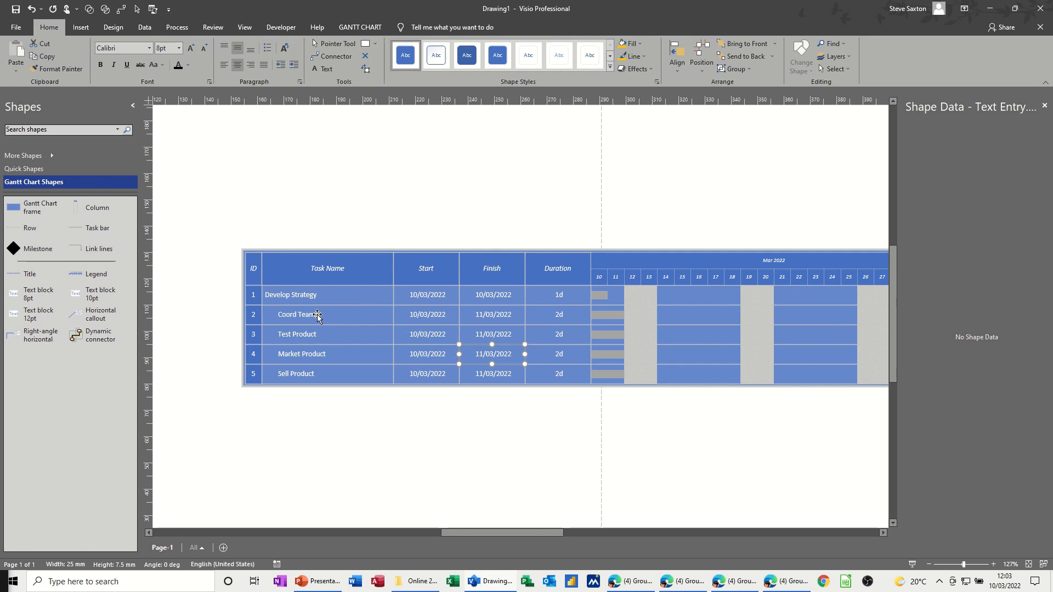
Select all five tasks from Develop Strategy to Sell Product and link them.
click(338, 320)
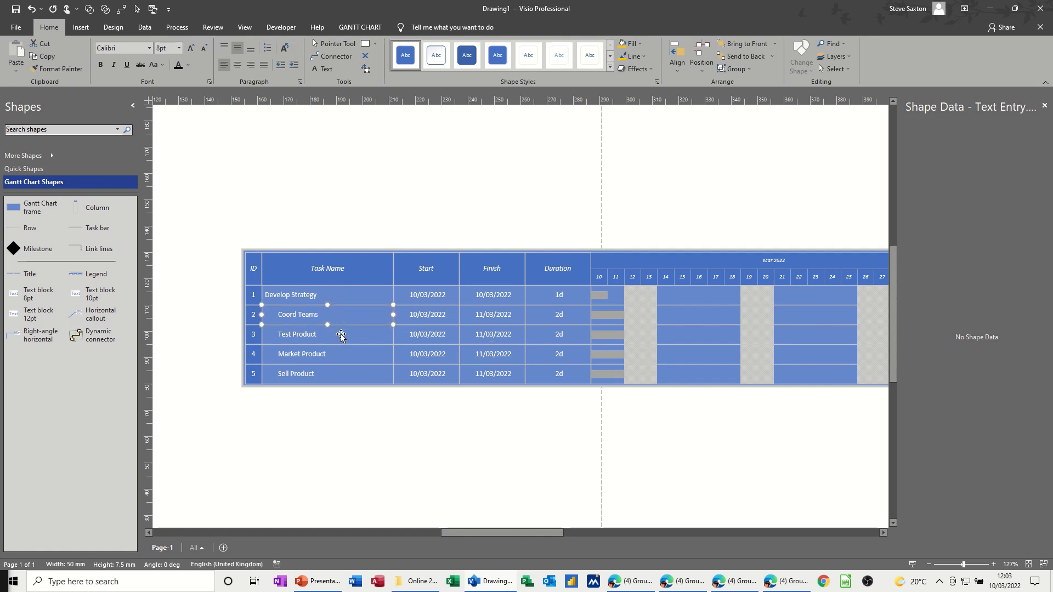
click(338, 295)
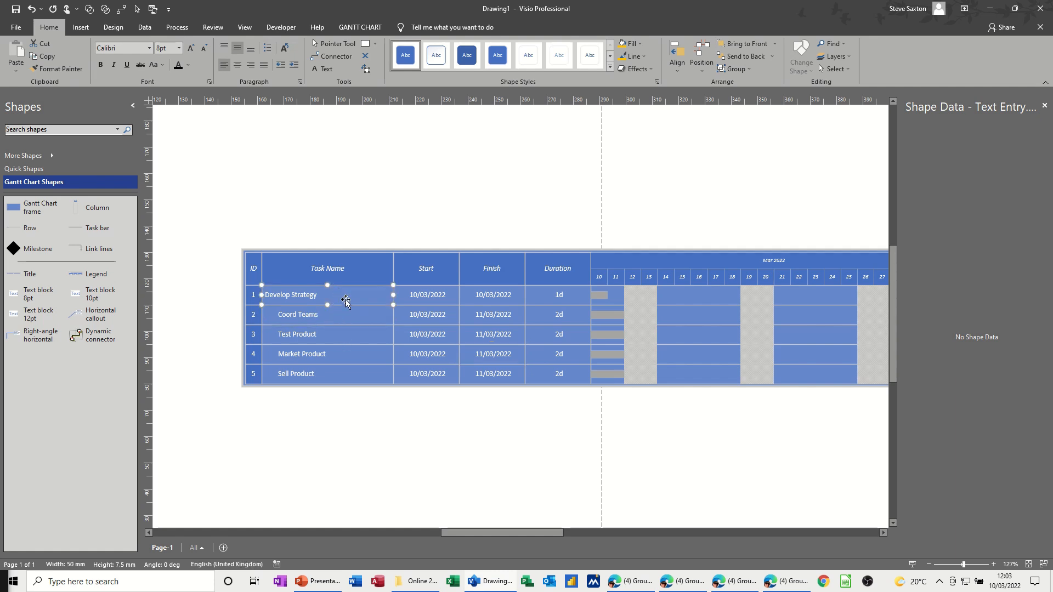
ctrl+click(350, 322)
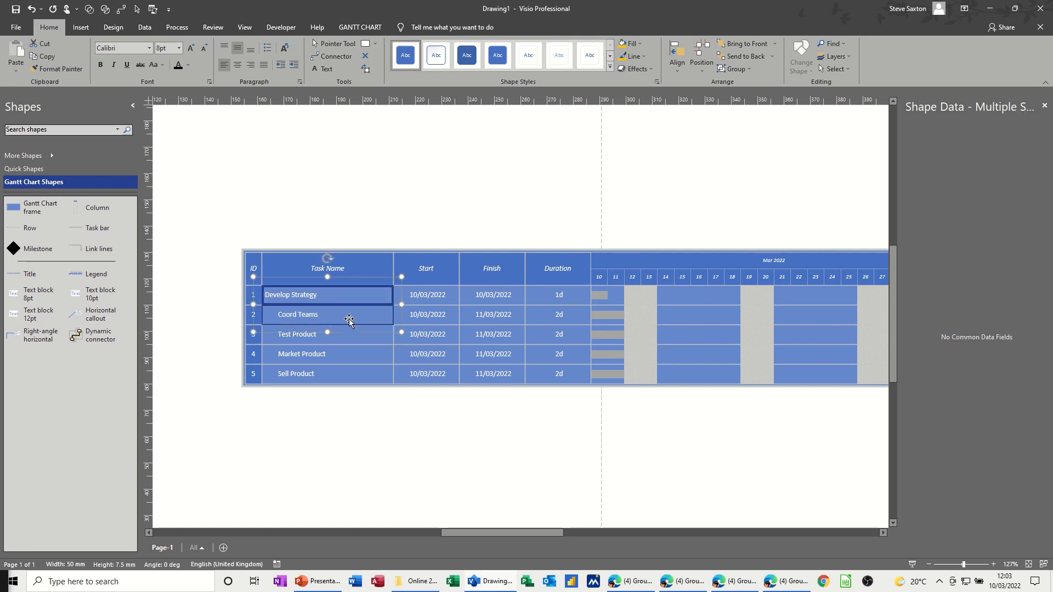
ctrl+click(353, 335)
ctrl+click(354, 359)
ctrl+click(357, 378)
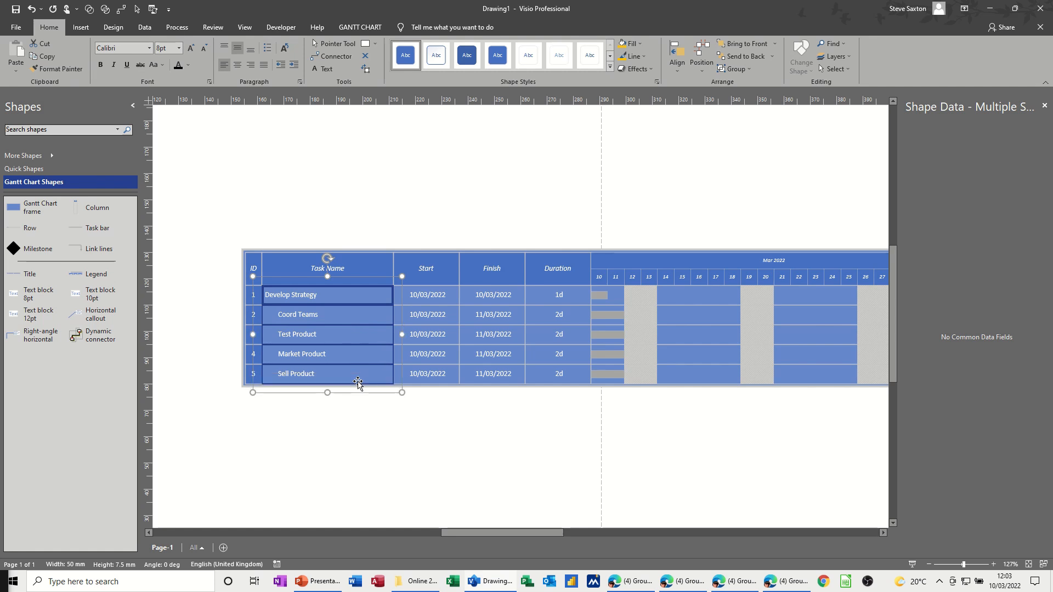
click(370, 27)
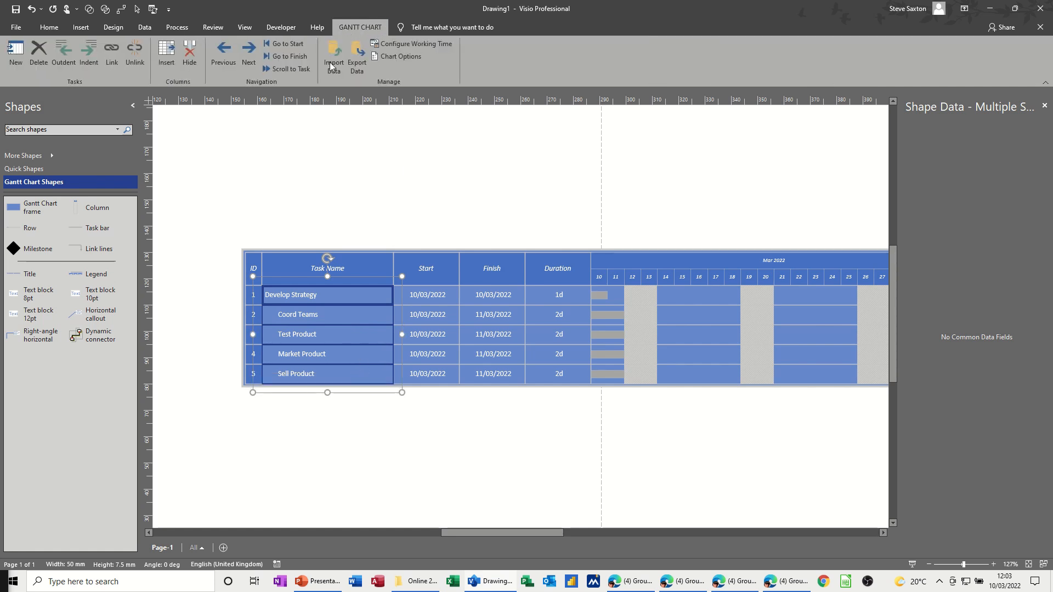
click(113, 52)
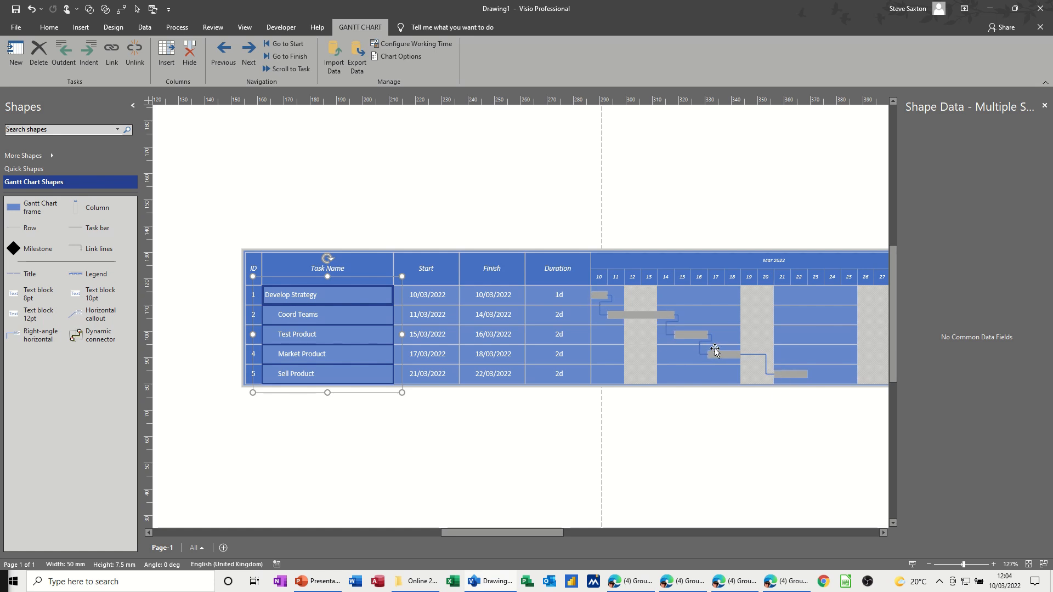
Select the Coord Teams task bar and enter 40 as its Percent Complete.
click(640, 315)
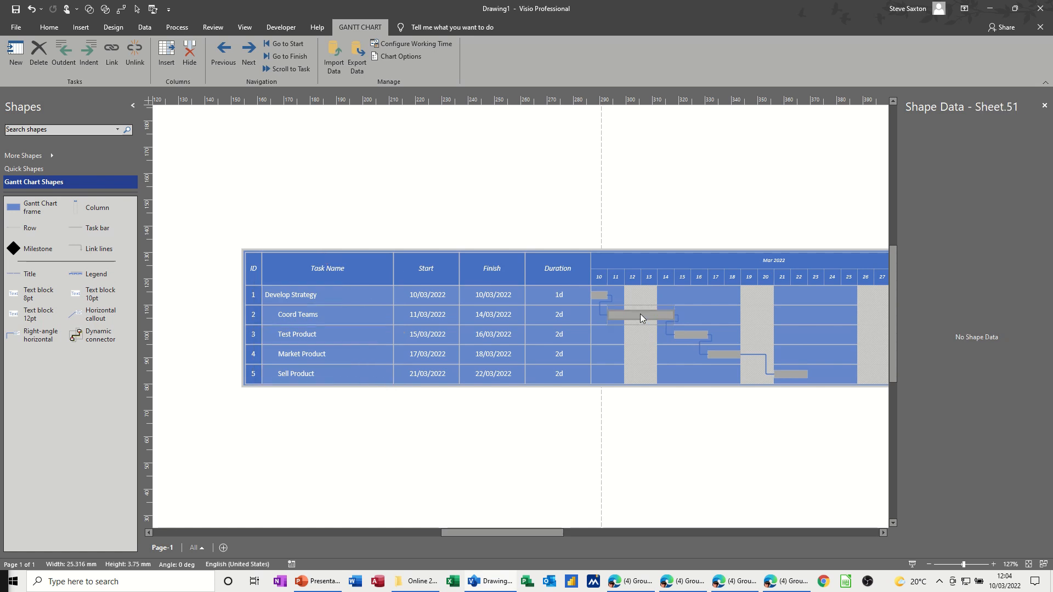
click(638, 315)
click(638, 315)
click(645, 323)
click(645, 317)
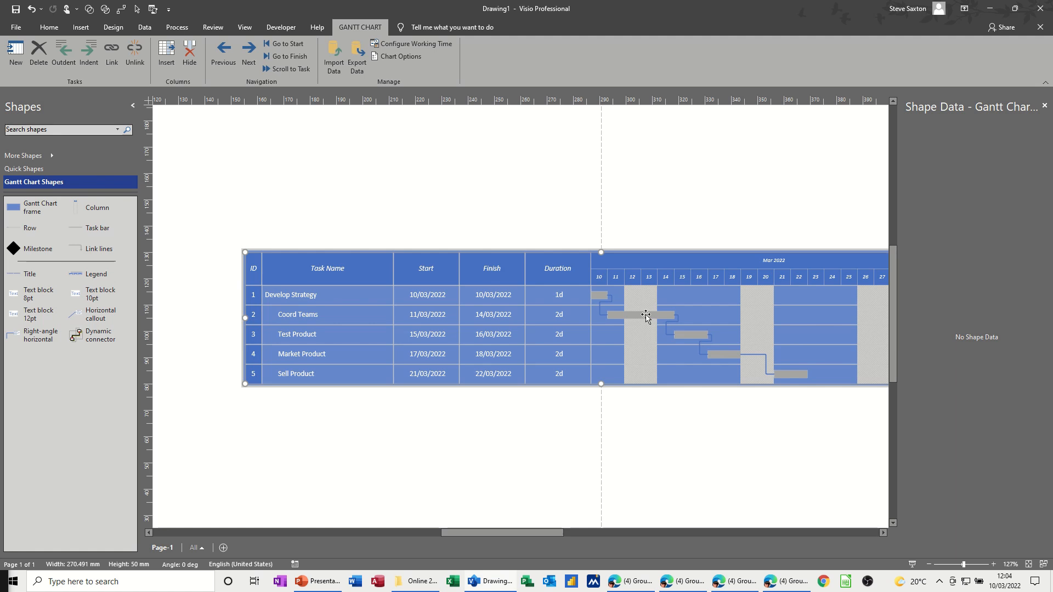
click(645, 316)
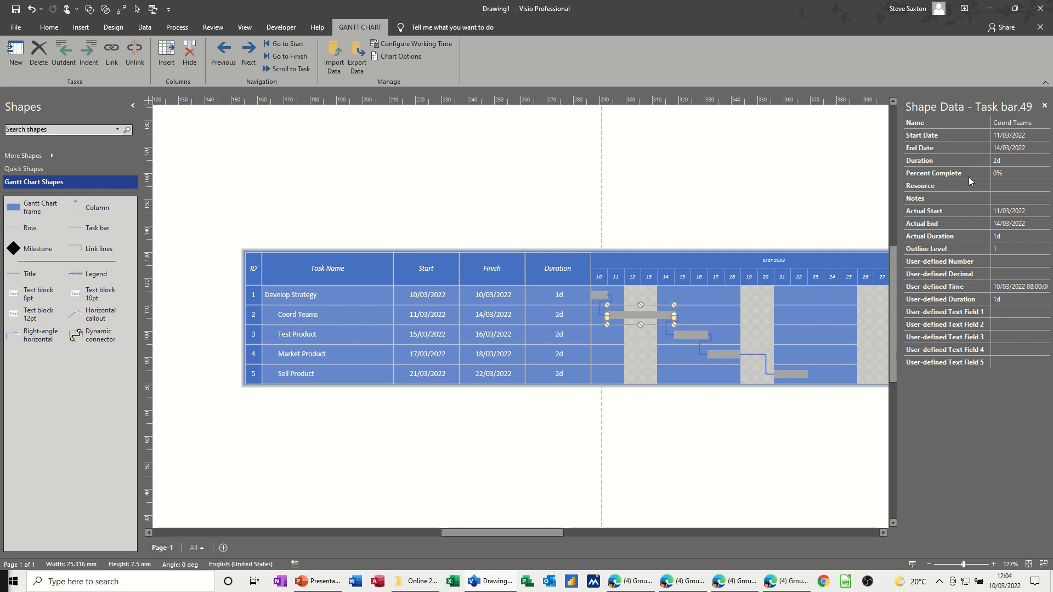
click(1007, 173)
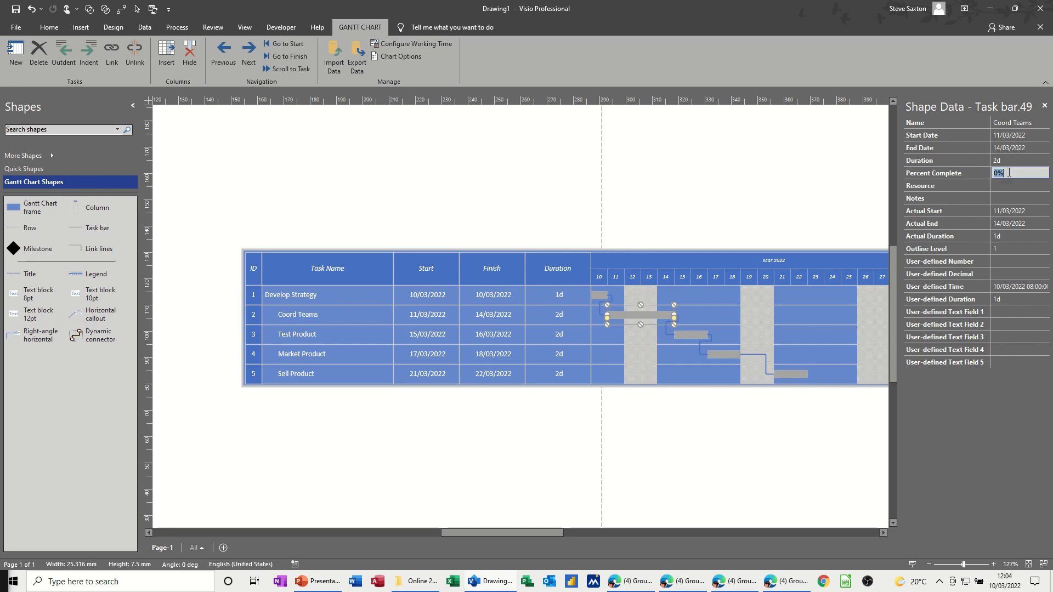
text(40)
key(Return)
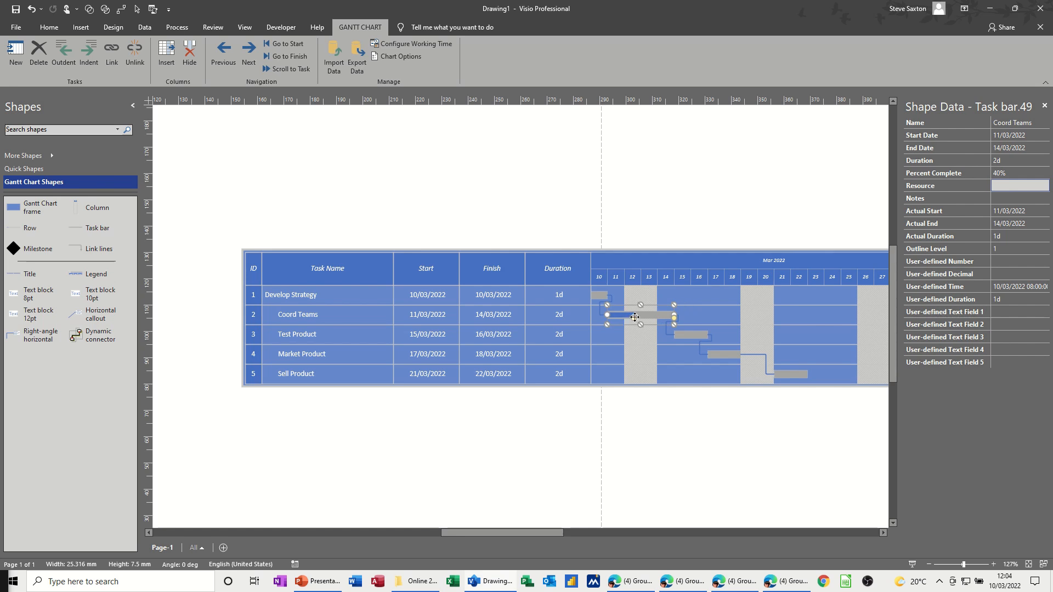
click(1007, 200)
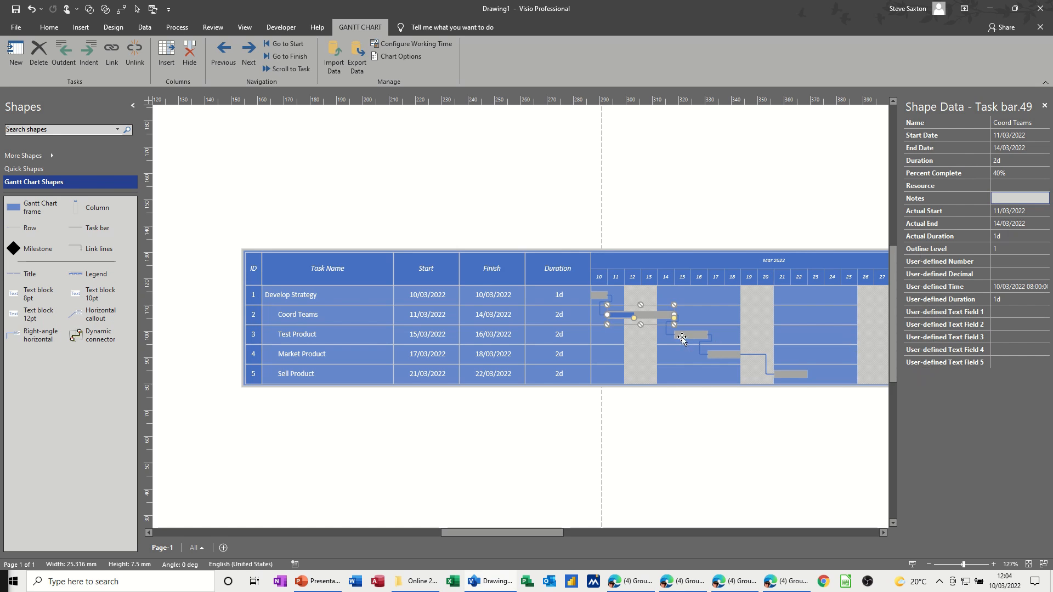
right_click(656, 317)
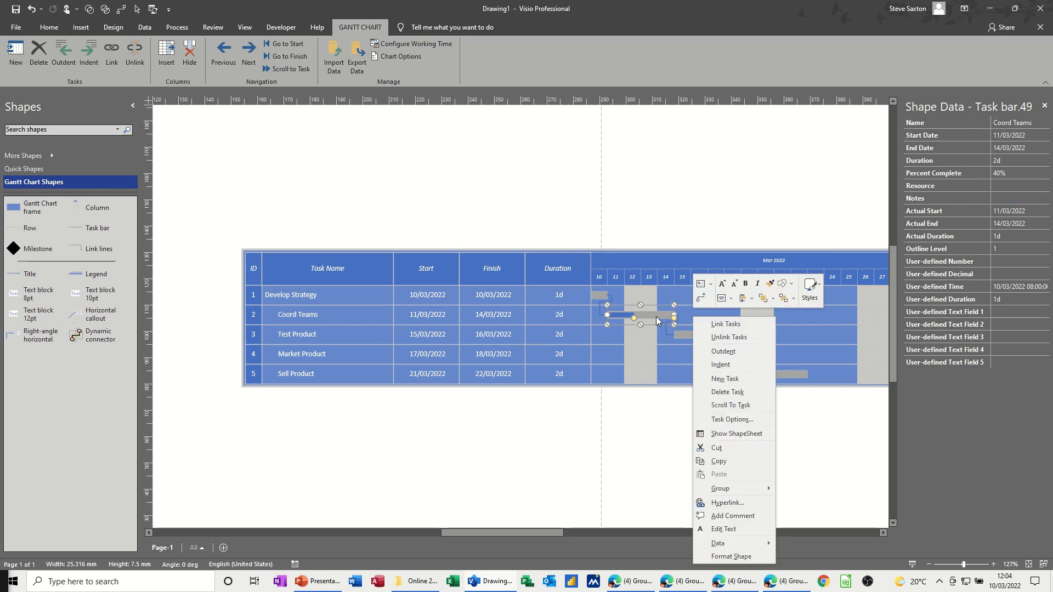
mouse_move(722, 542)
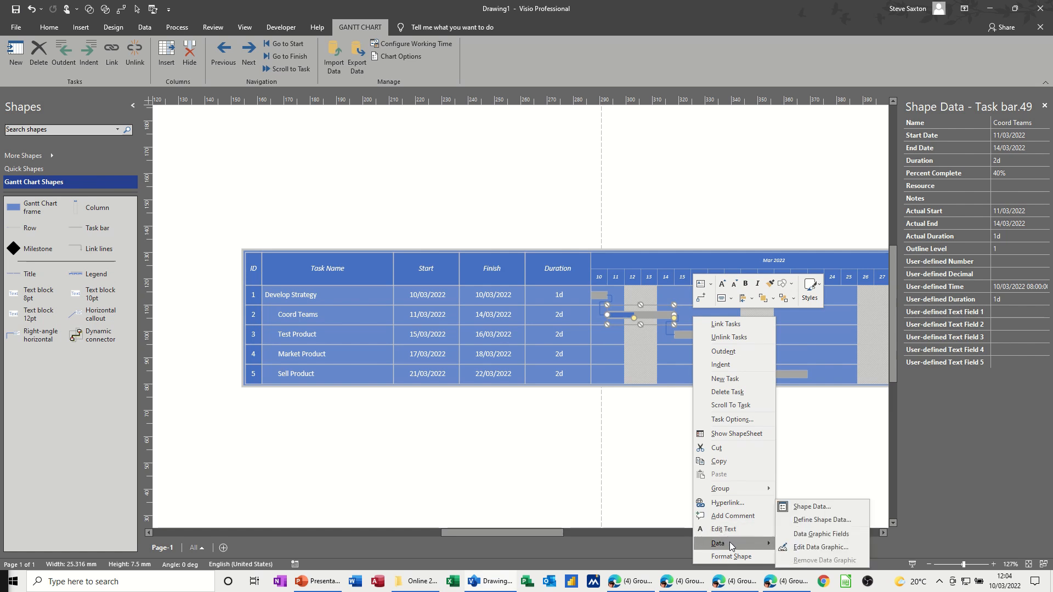
click(815, 520)
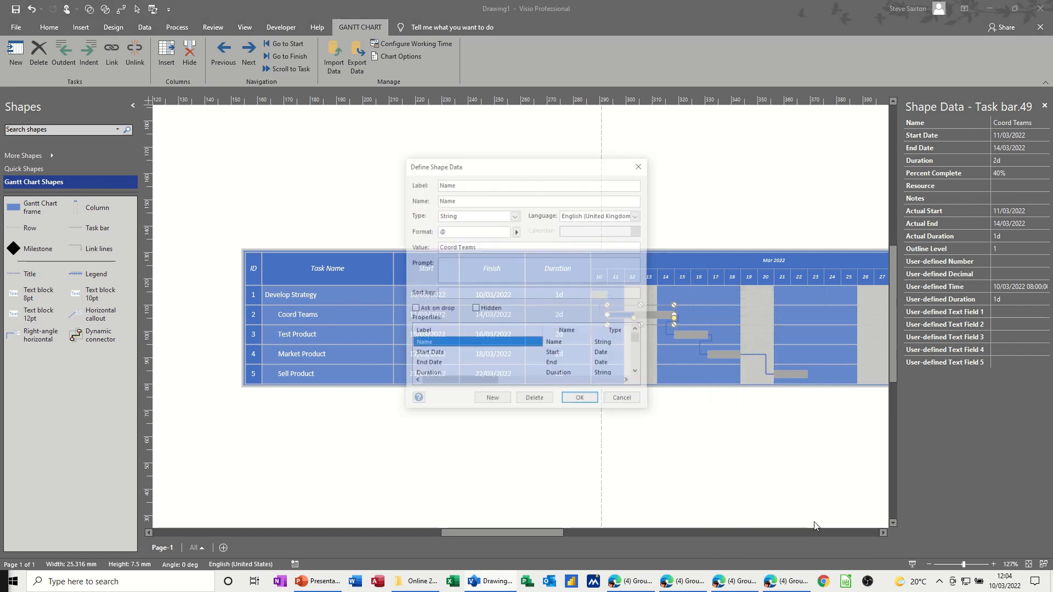
mouse_move(637, 341)
mouse_down()
mouse_move(638, 370)
mouse_move(636, 336)
mouse_up()
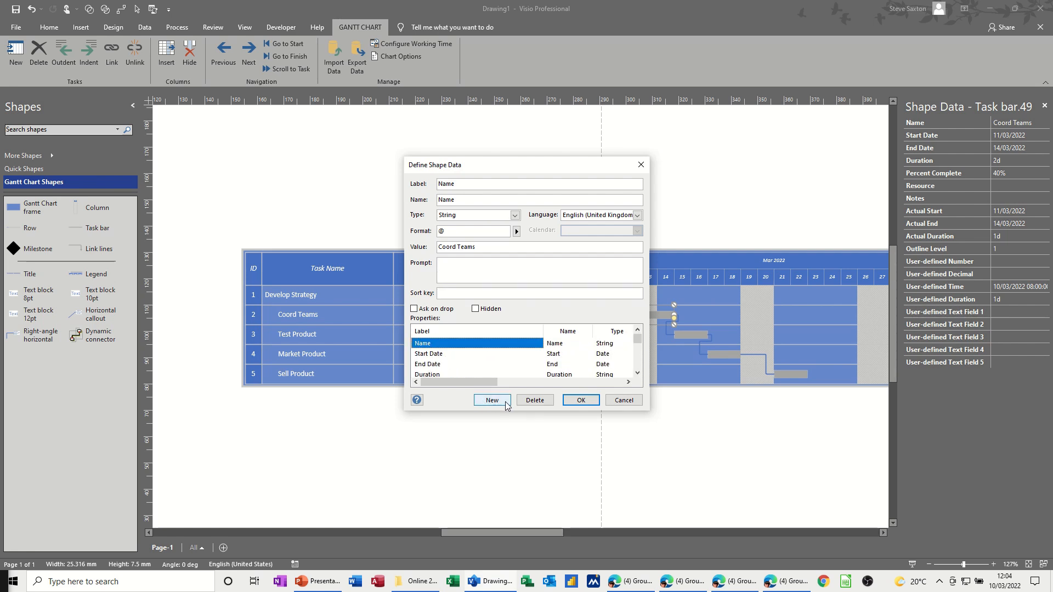
click(625, 401)
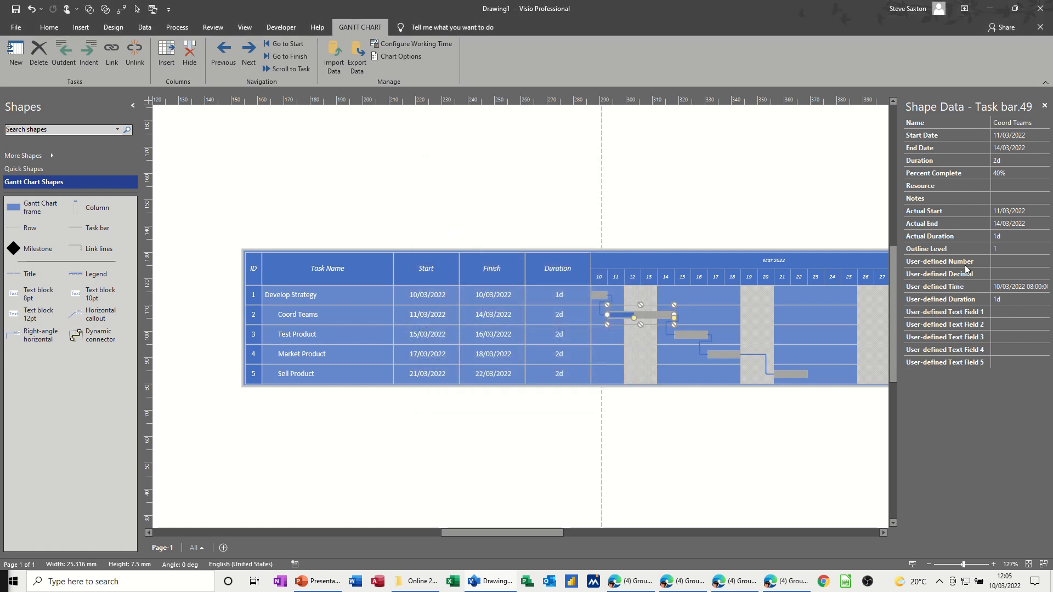
Set the Test Product task to 34% complete.
click(686, 333)
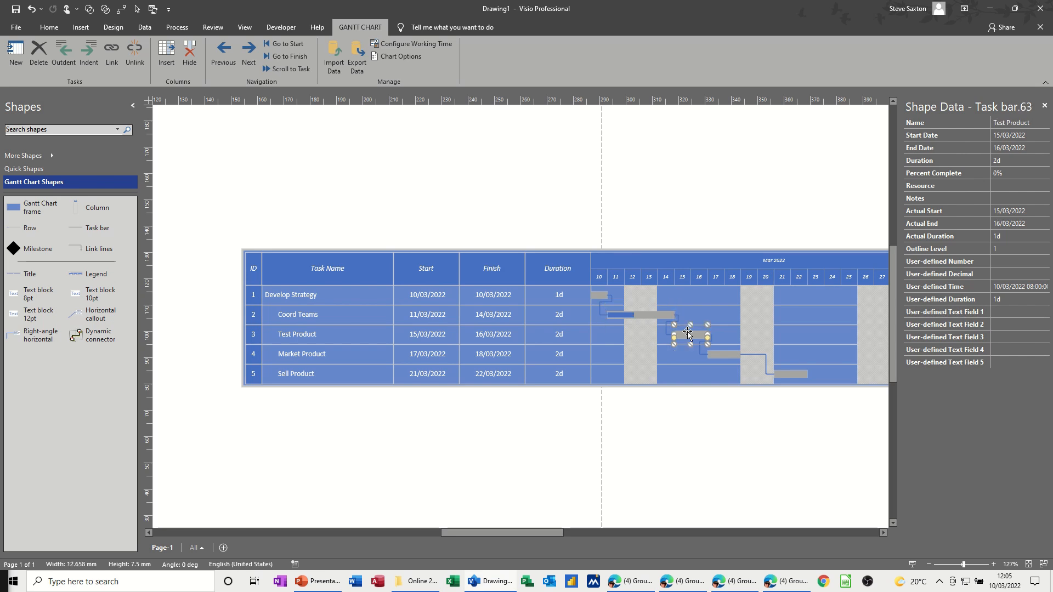
click(1002, 173)
click(671, 355)
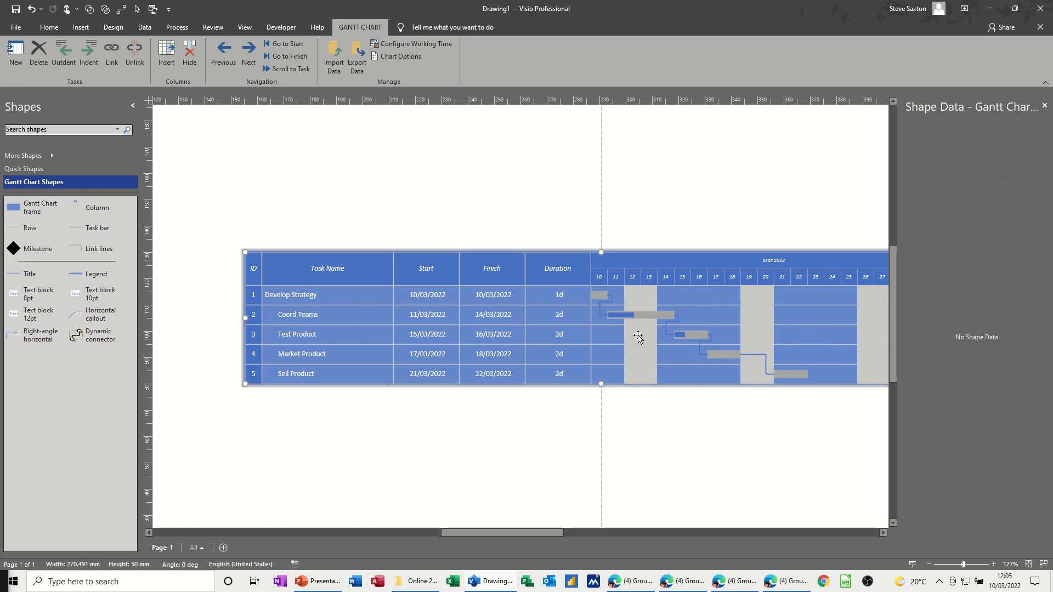
Set the Develop Strategy task to 100% complete.
click(606, 296)
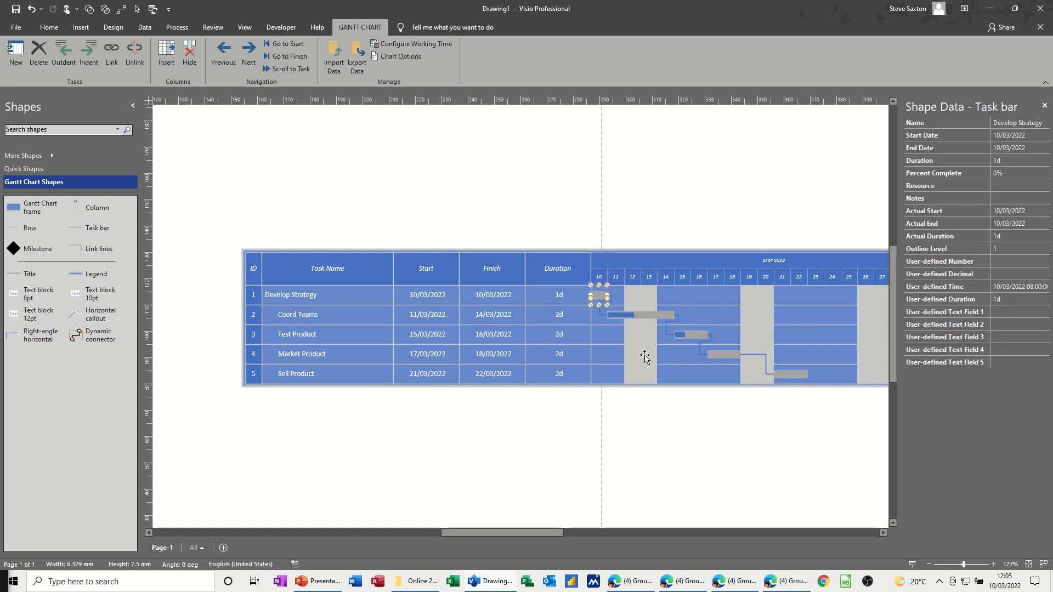
click(1012, 174)
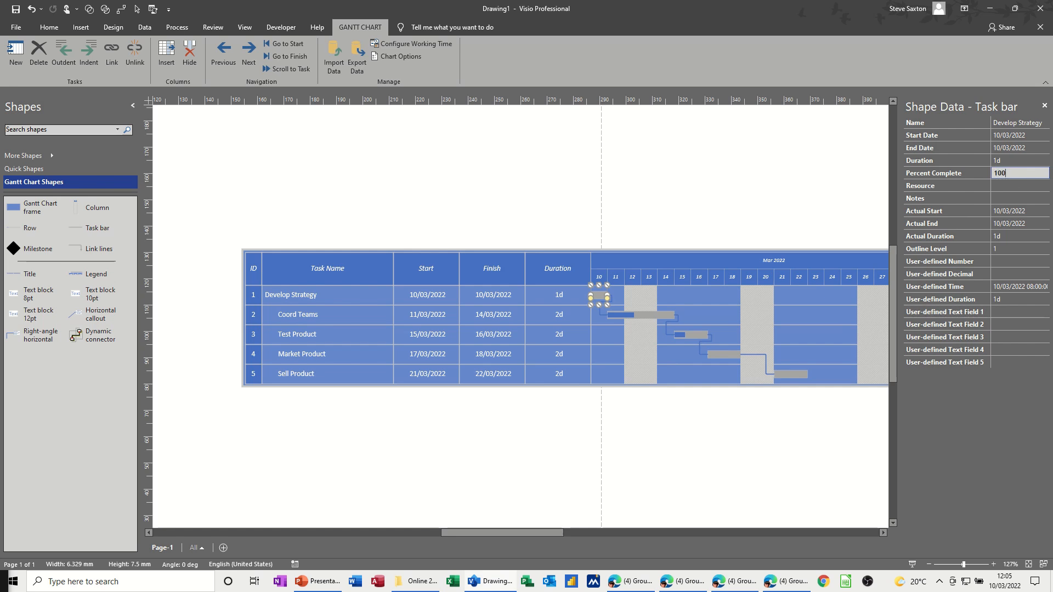
click(1006, 185)
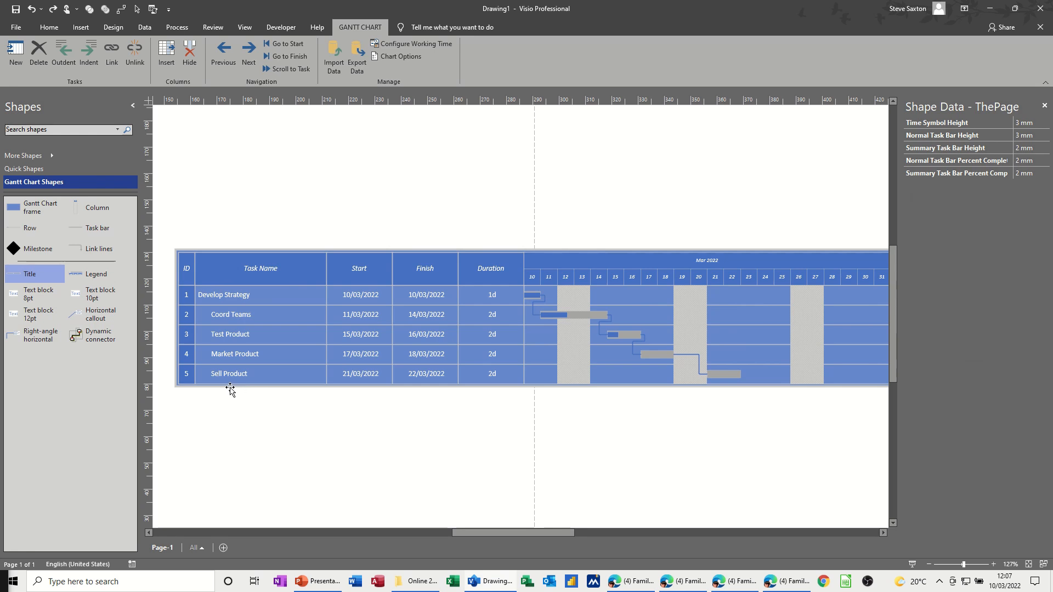
click(215, 377)
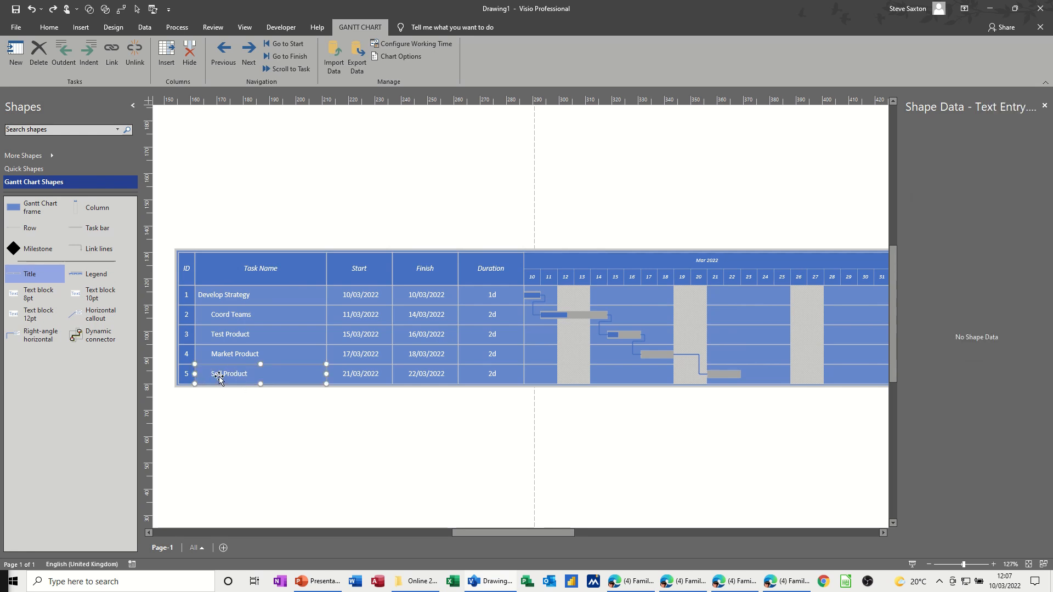
click(15, 54)
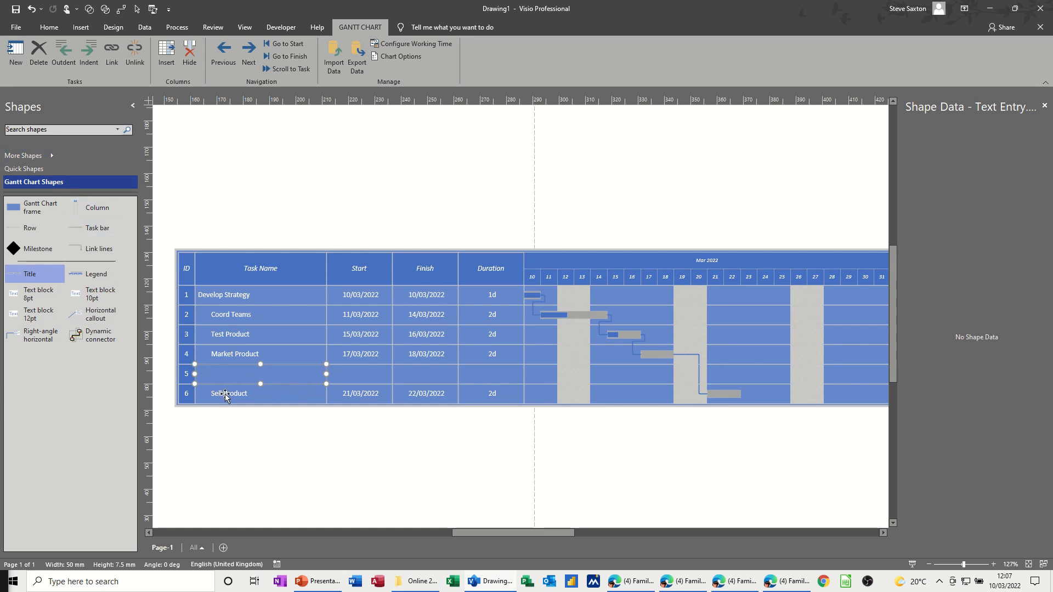
key(ctrl+z)
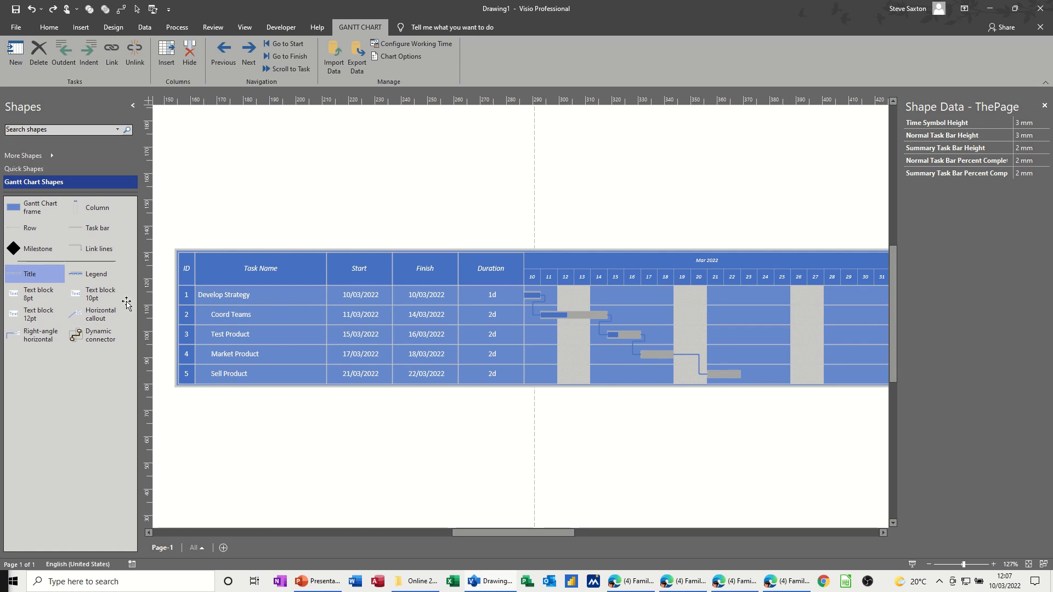
drag(32, 231, 199, 392)
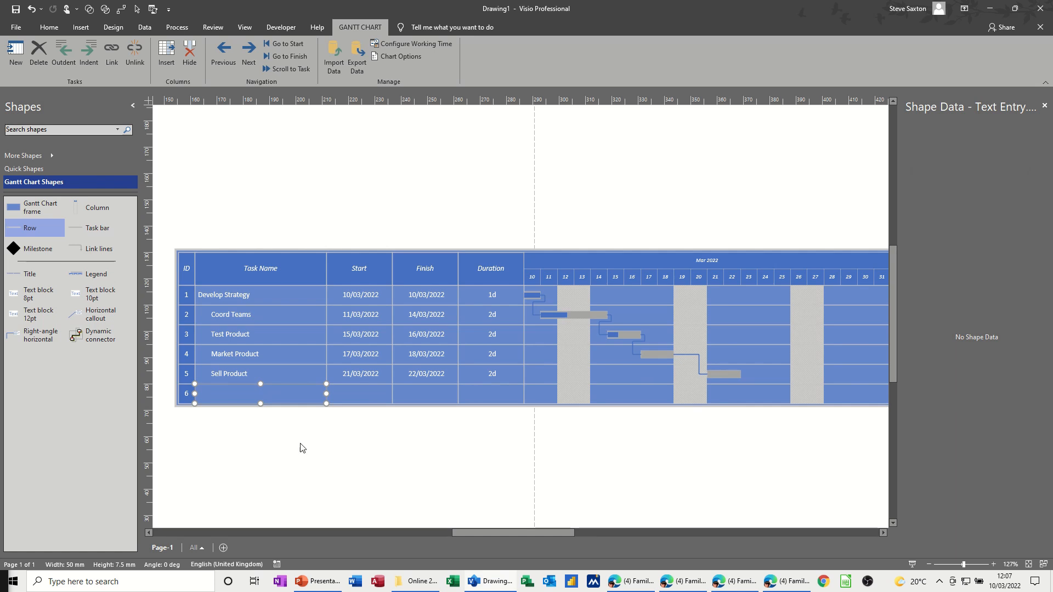
key(ctrl+z)
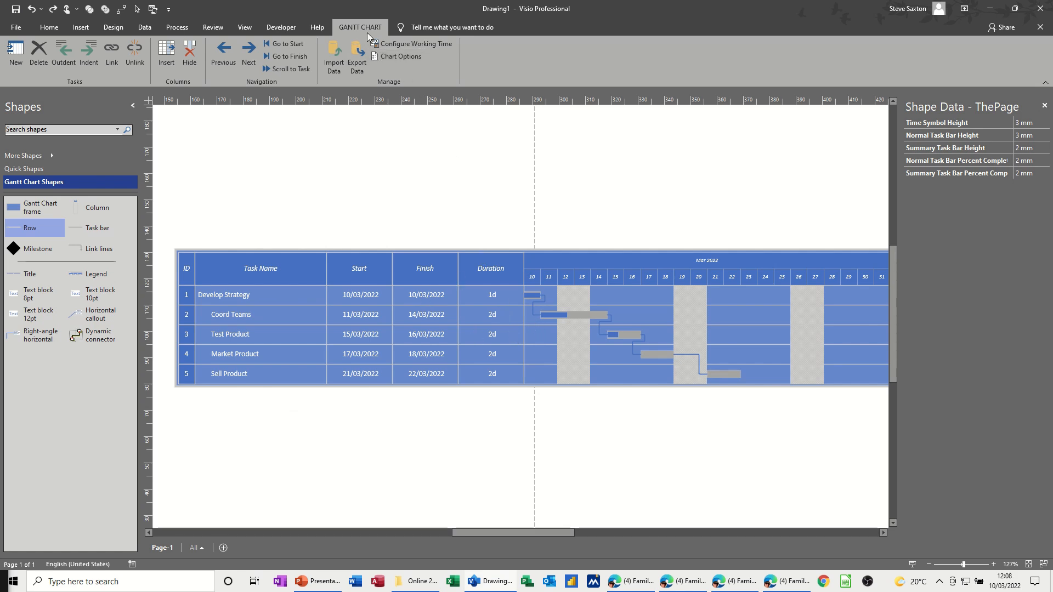
click(397, 44)
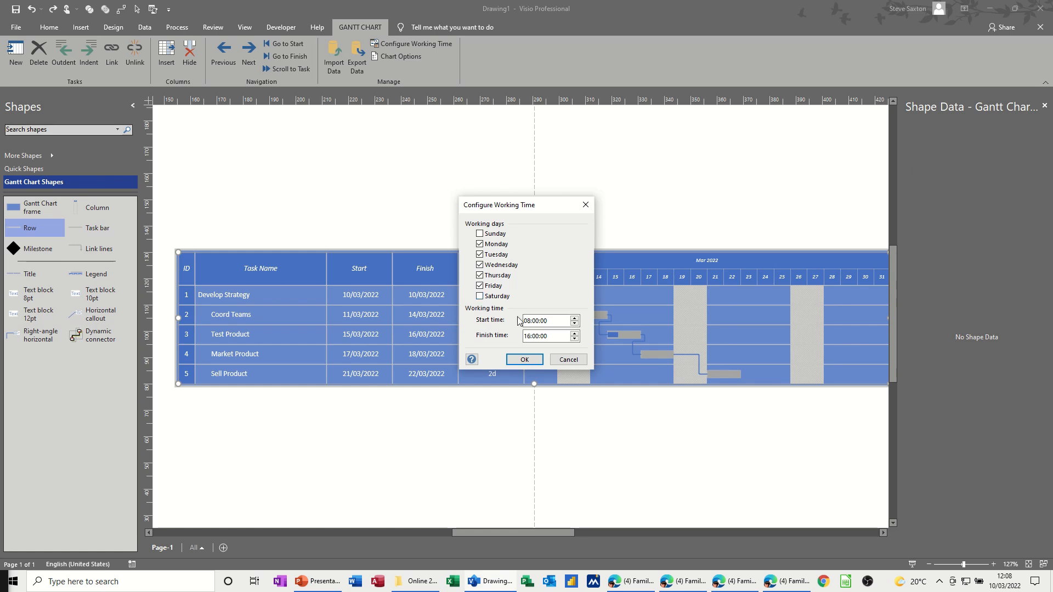
click(569, 361)
click(396, 57)
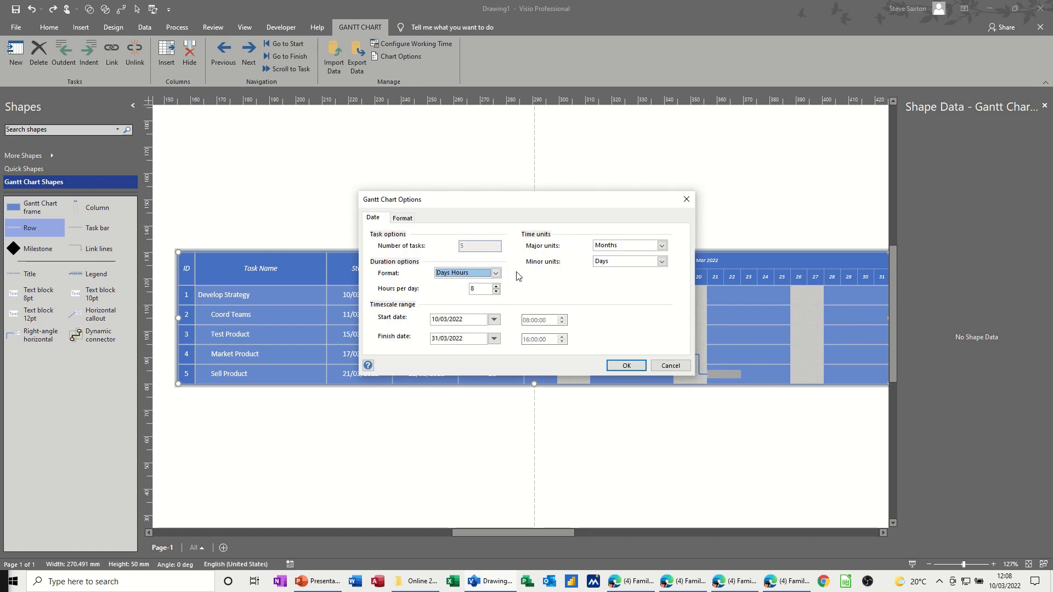
click(678, 368)
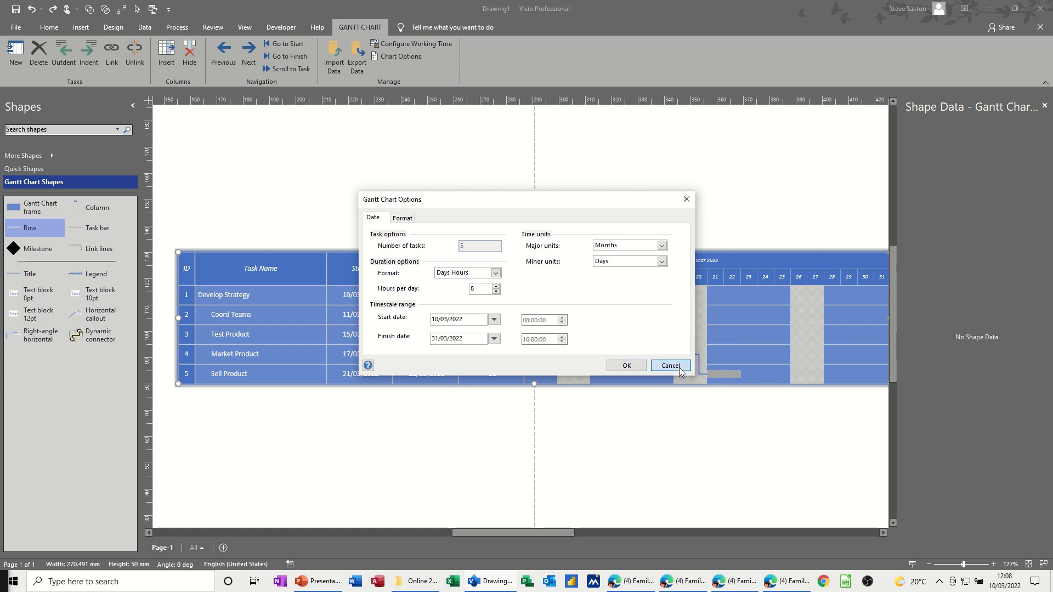
click(679, 367)
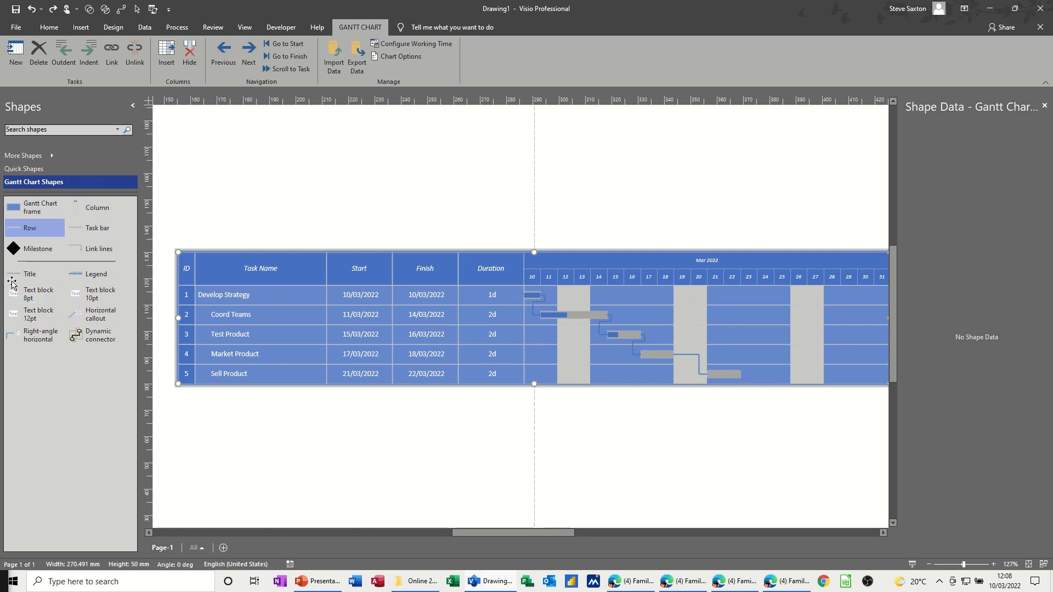
drag(28, 273, 493, 195)
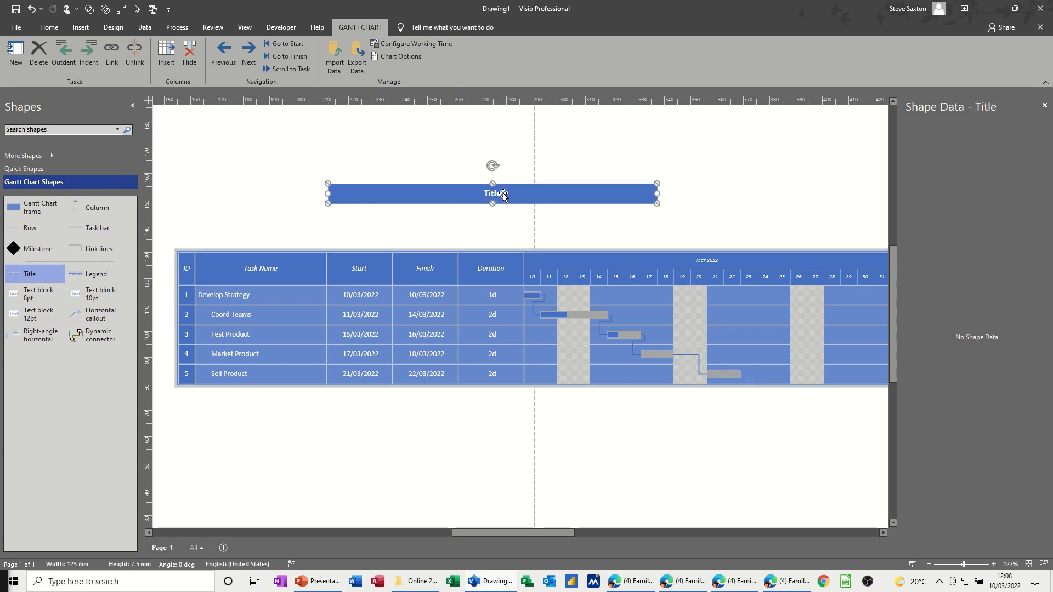
Retitle the chart 'Develop Product' and move the title down toward the chart.
double_click(503, 195)
text(De)
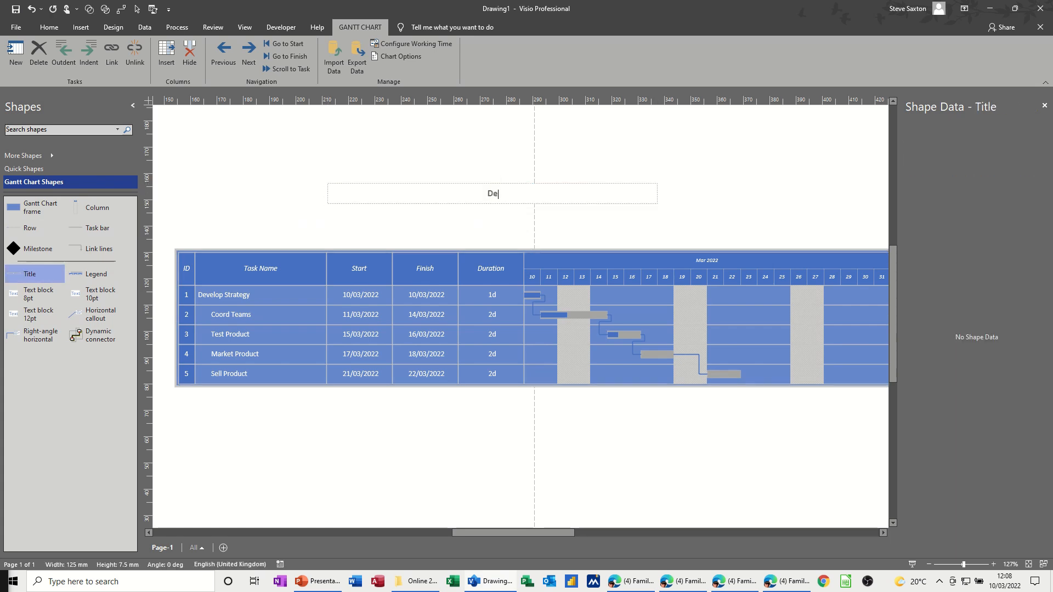
text(velop Product)
click(422, 226)
drag(428, 203, 437, 228)
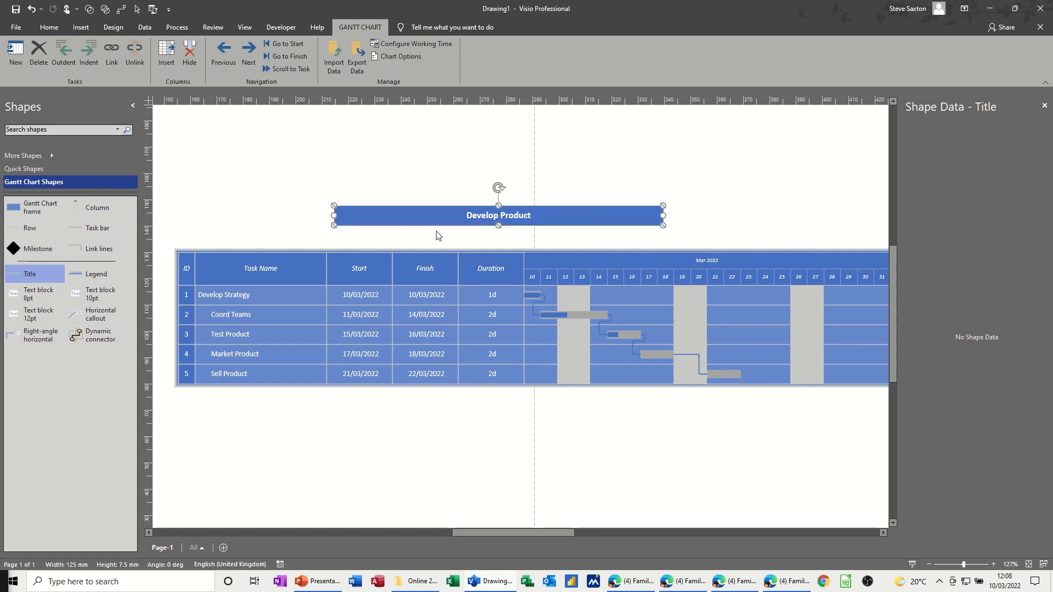
Select the link between Coord Teams and Test Product to view its lag data.
click(379, 467)
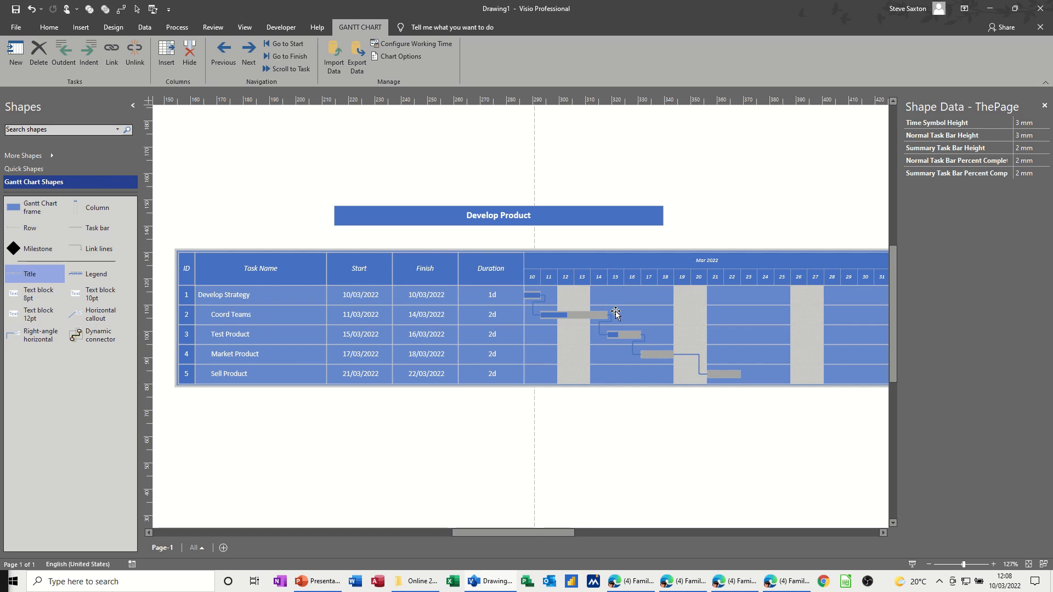
click(600, 329)
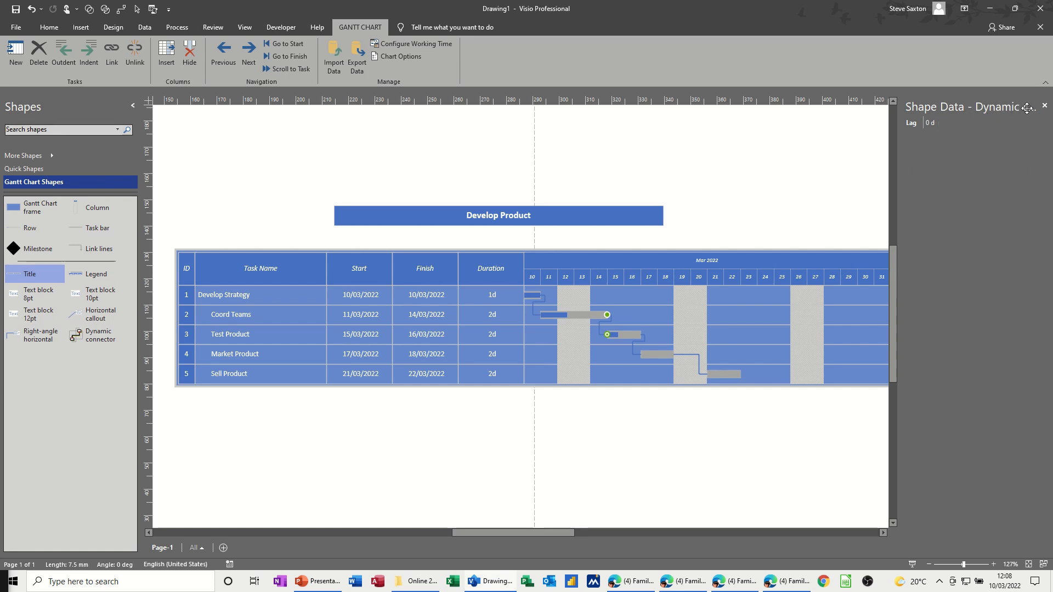
click(1044, 106)
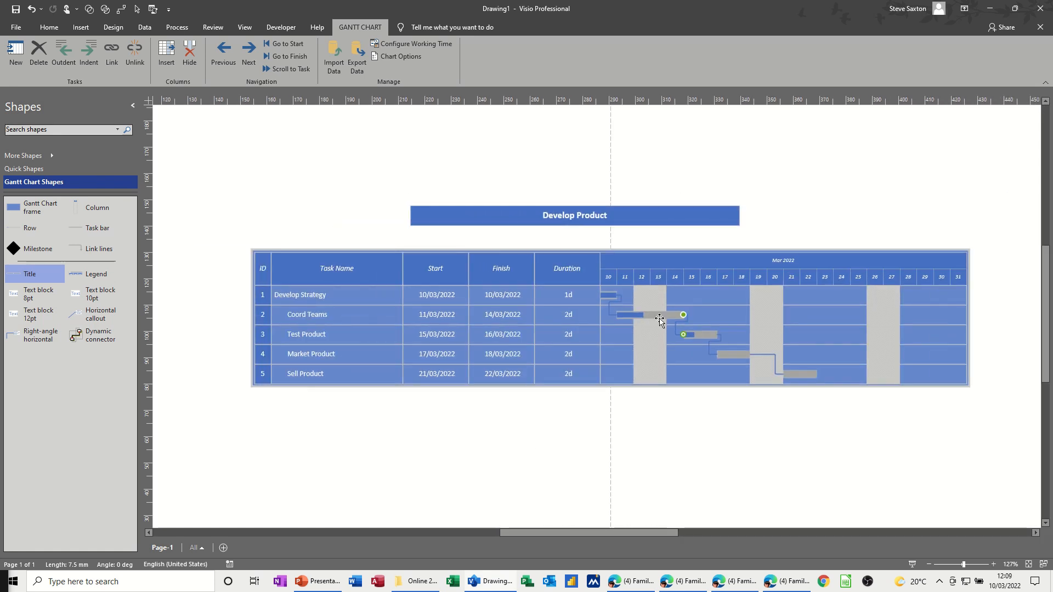
Show the Shape Data window and give the link into Test Product a 2d lag.
click(677, 328)
click(680, 324)
click(145, 27)
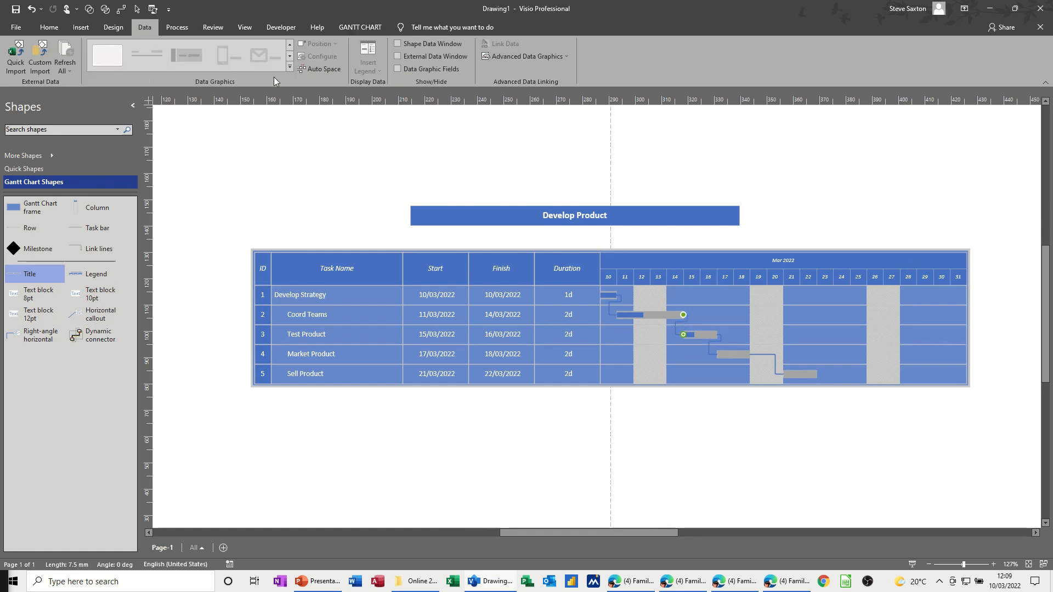
click(399, 45)
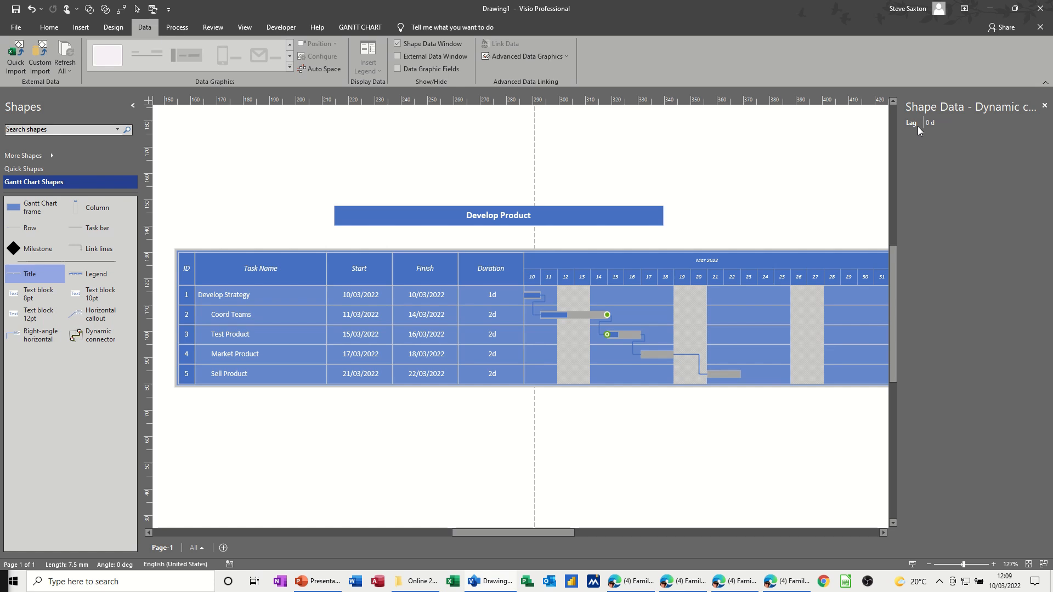
click(932, 124)
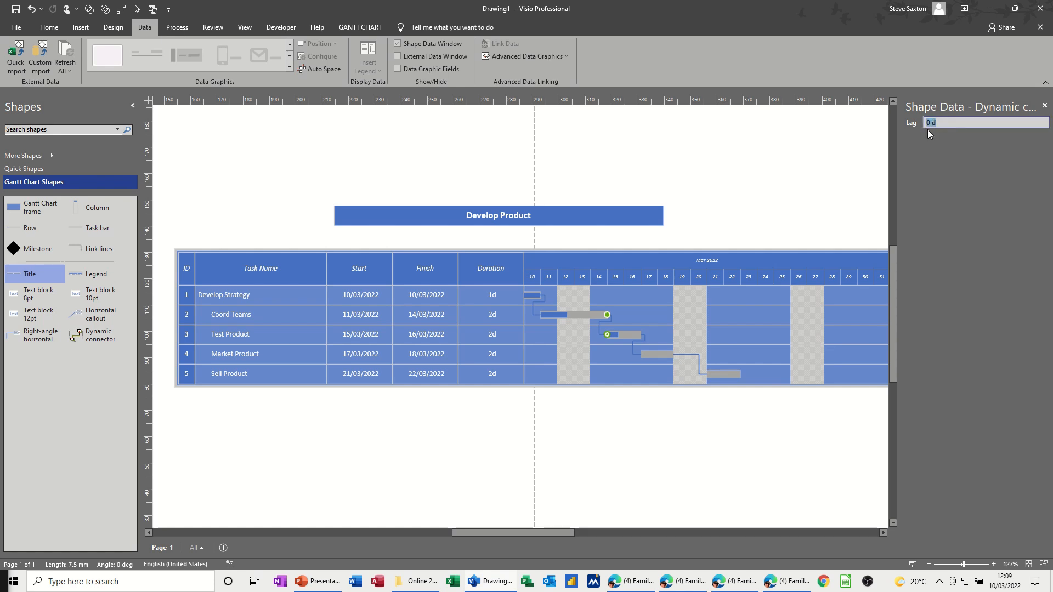
text(2d)
click(668, 413)
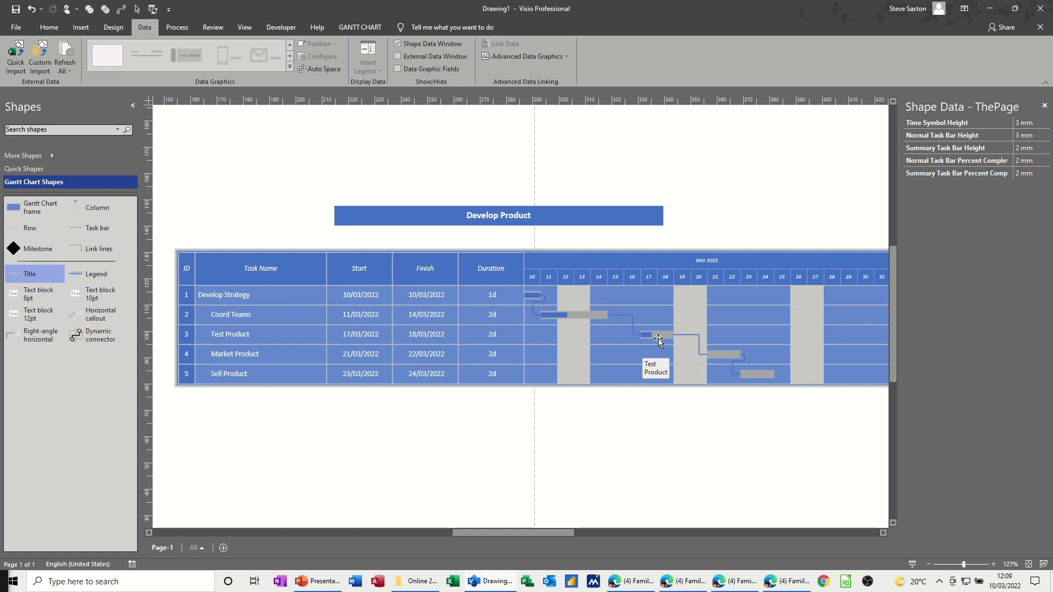
Change the lag on the link into Test Product to -2d.
click(632, 325)
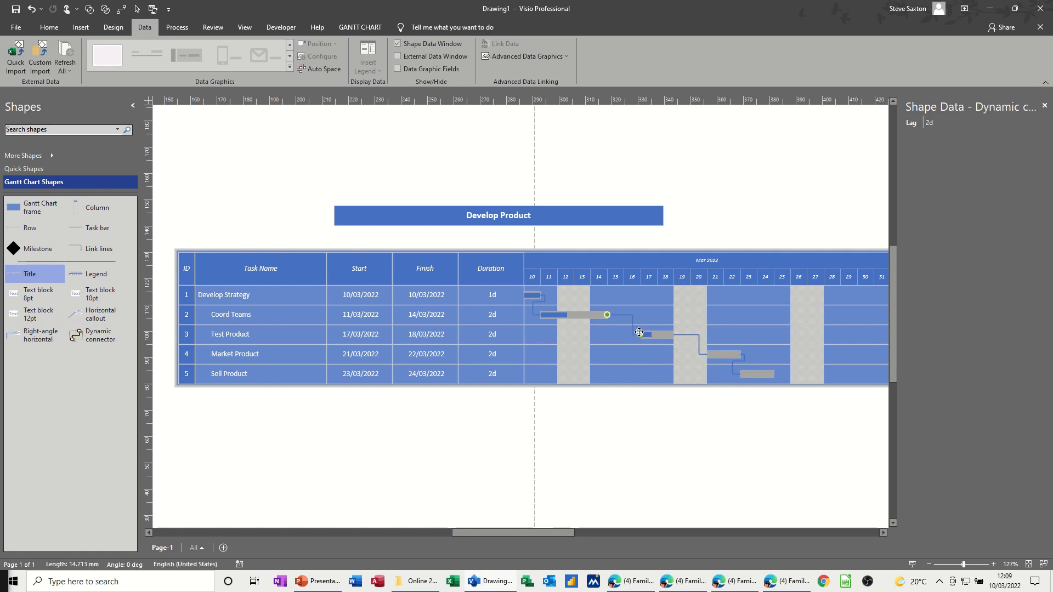
click(929, 123)
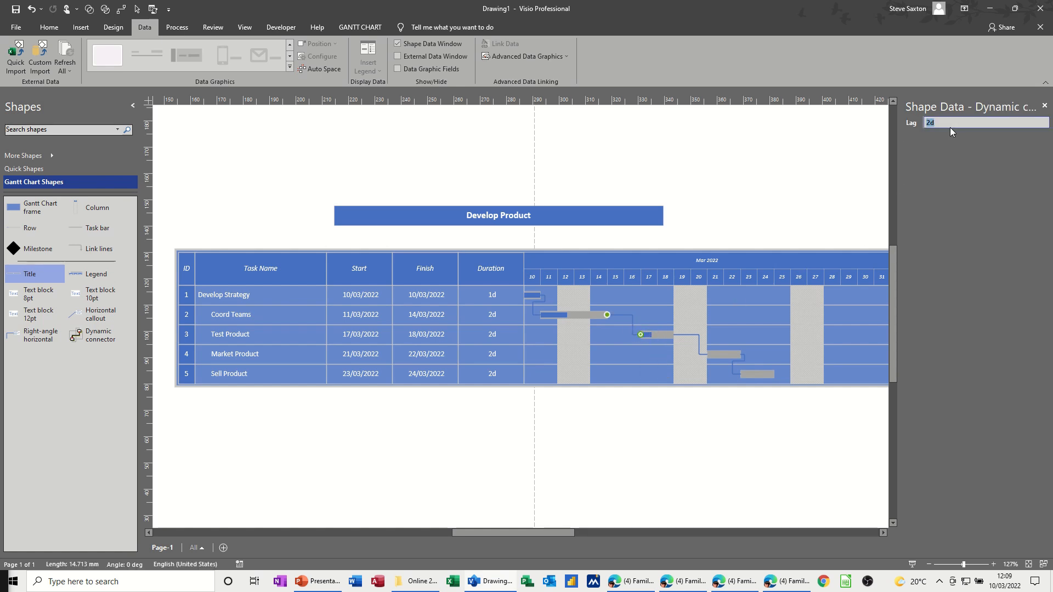
text(-2)
click(623, 402)
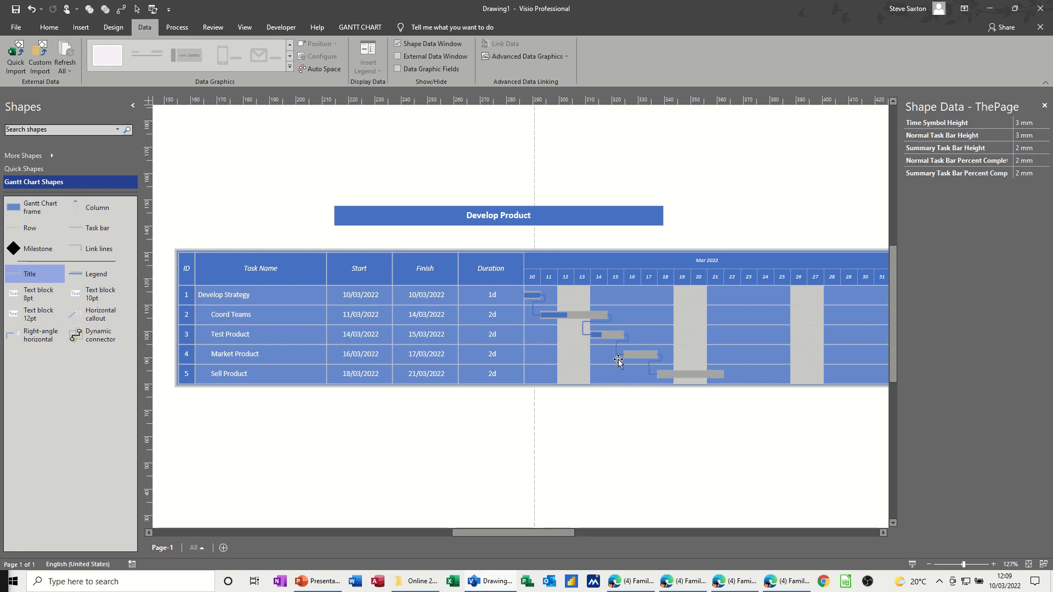
Reset the lag on the link into Test Product to 0d.
click(591, 325)
click(936, 123)
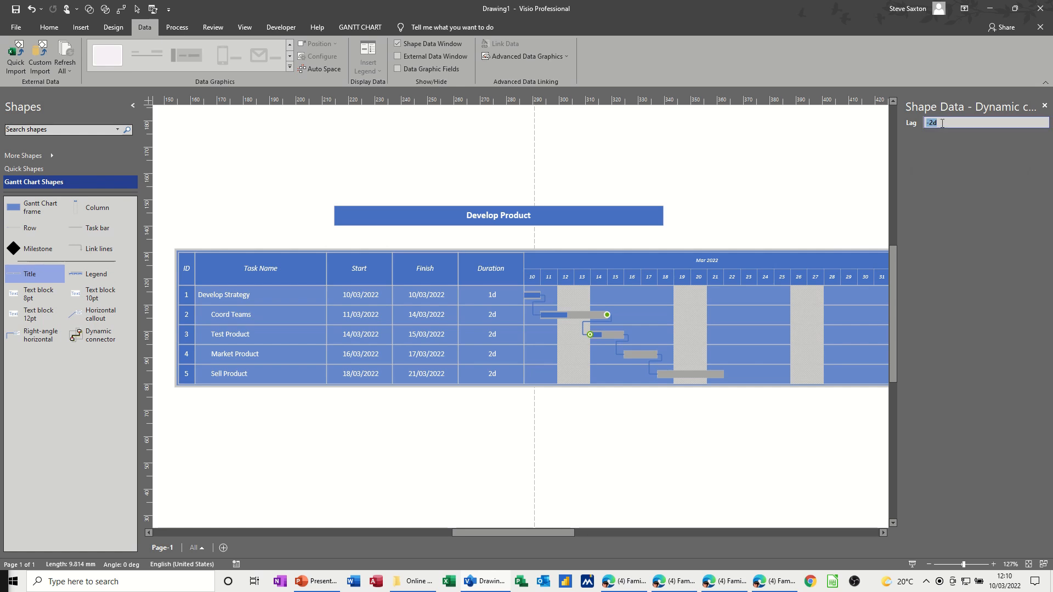
text(0d)
click(606, 412)
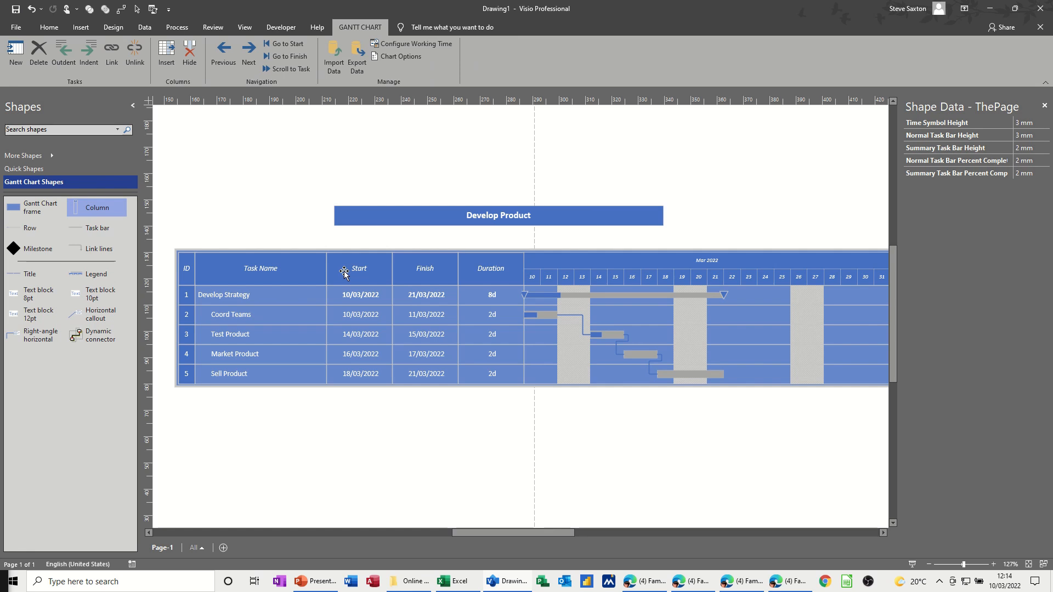
Insert a column of type % Complete next to the Duration column.
right_click(476, 268)
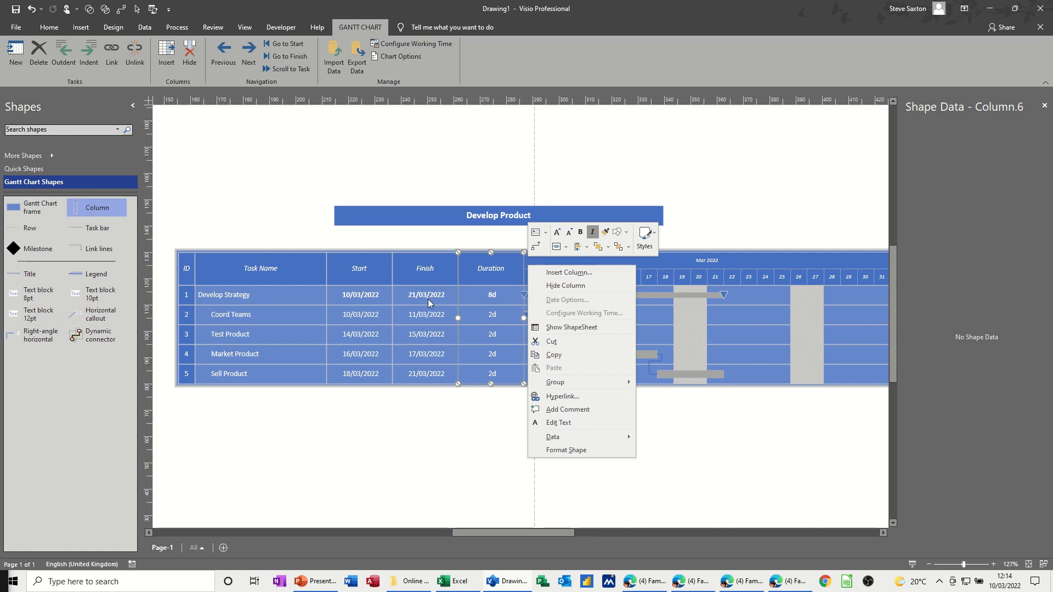
click(553, 273)
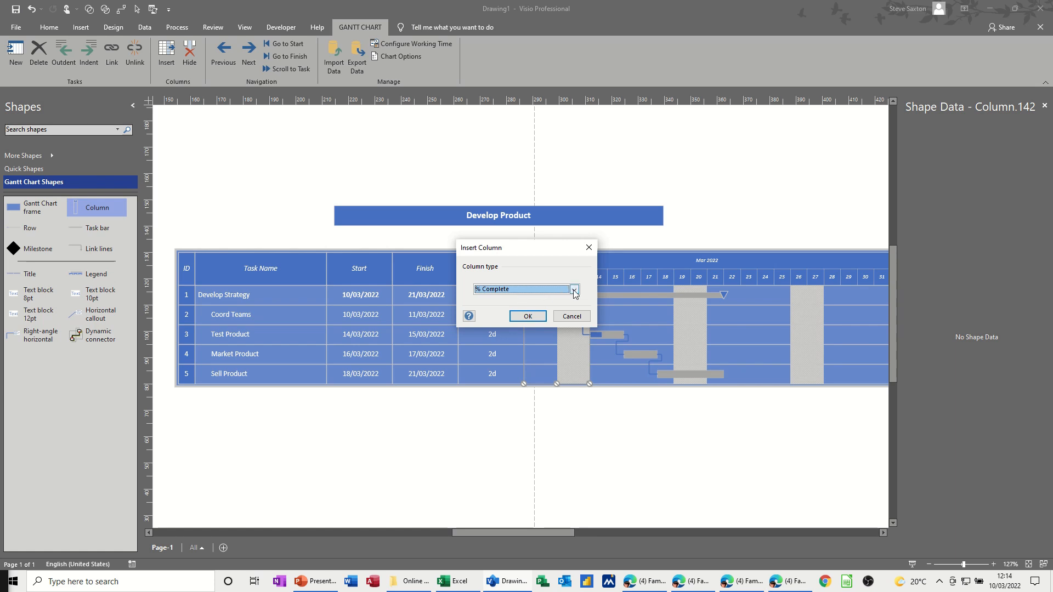
click(574, 291)
mouse_move(575, 308)
mouse_down()
mouse_move(576, 346)
mouse_move(577, 302)
mouse_up()
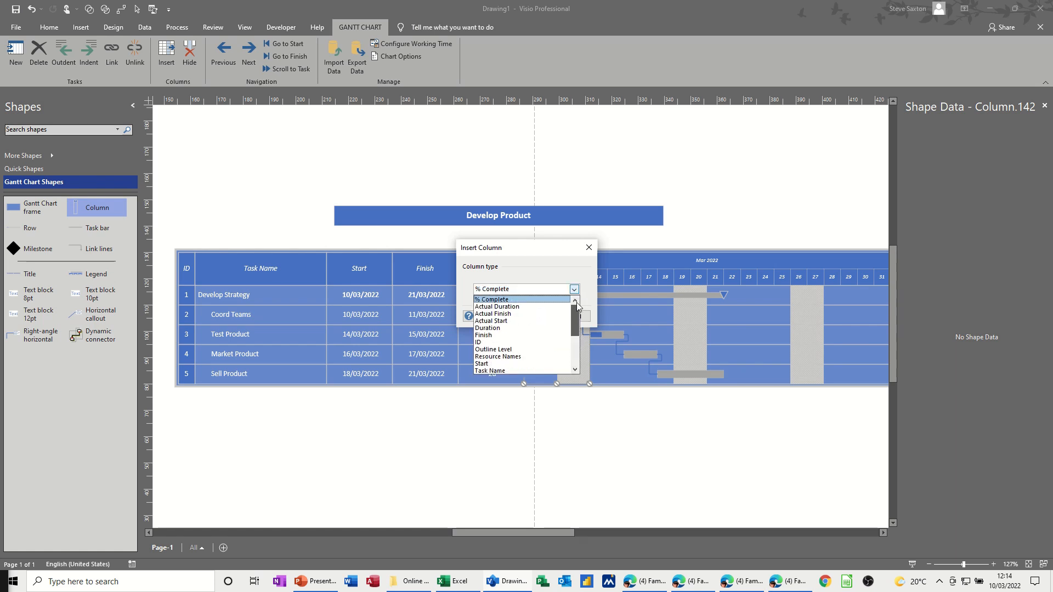
click(495, 300)
click(531, 316)
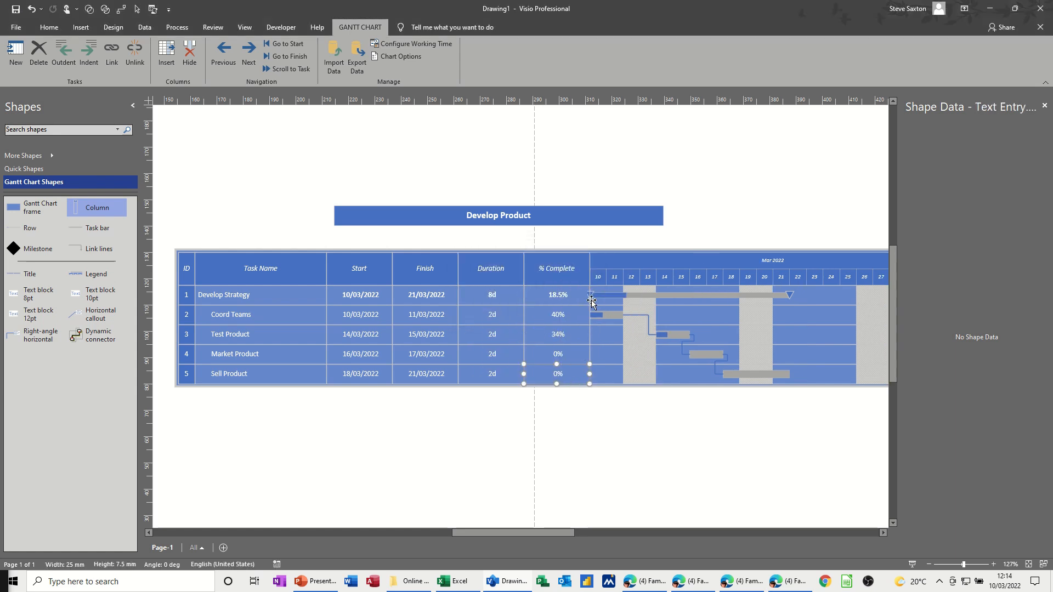
Insert a Resource Names column next to the % Complete column.
right_click(567, 270)
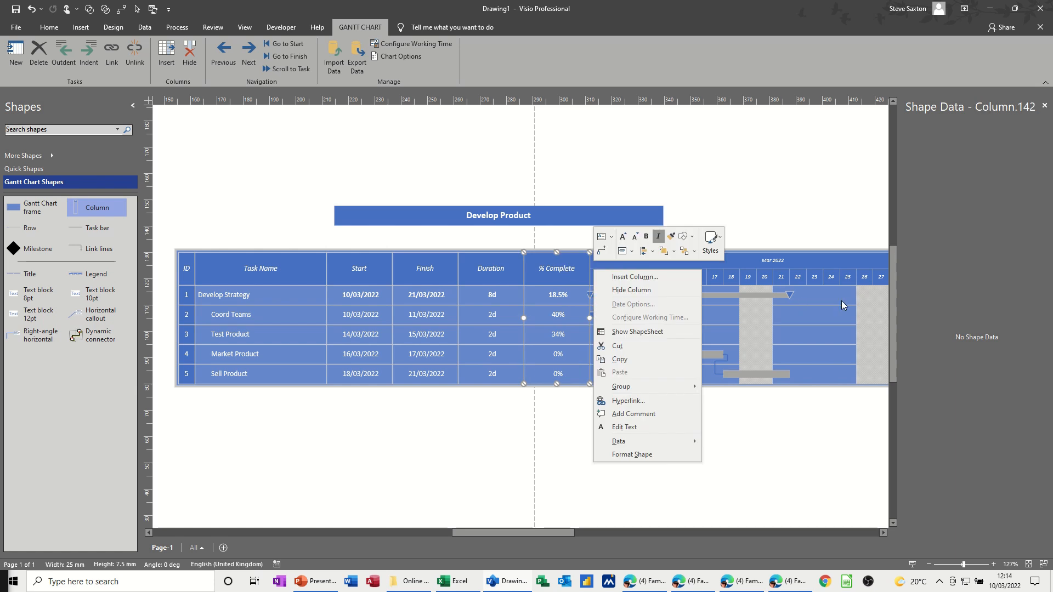
click(636, 278)
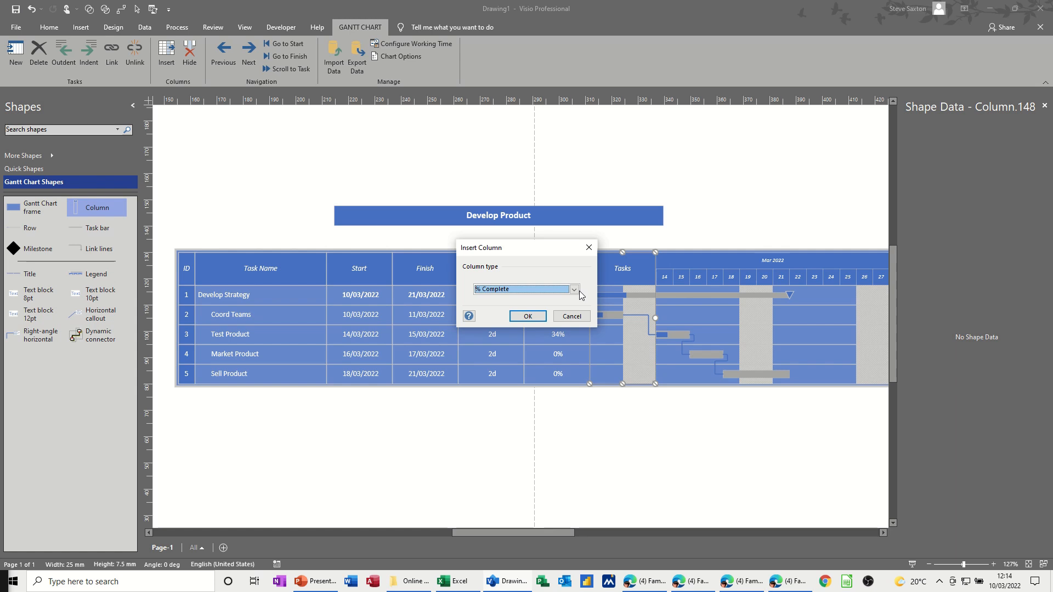
click(574, 290)
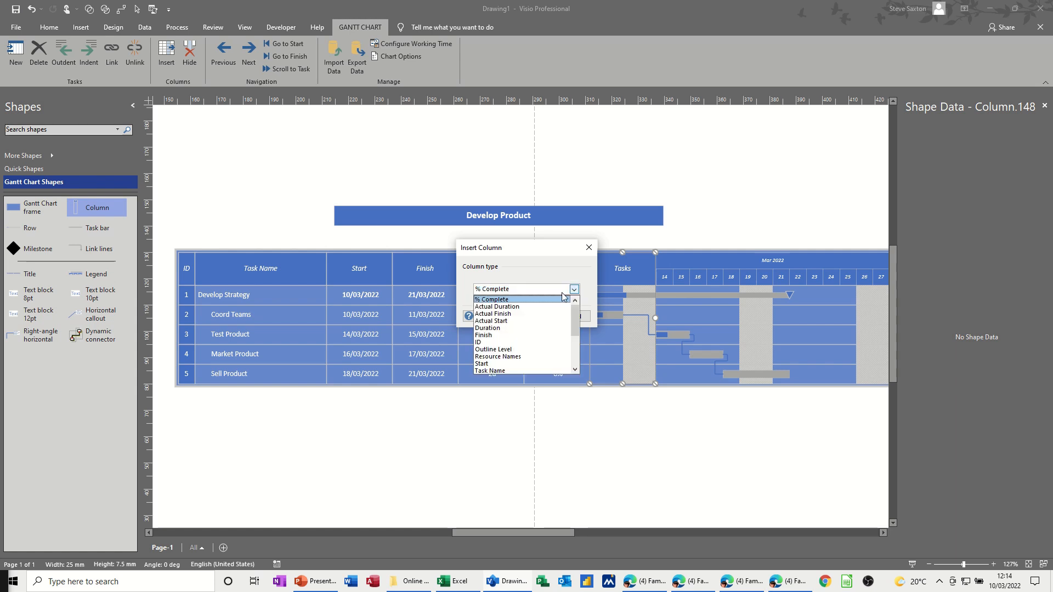
click(512, 357)
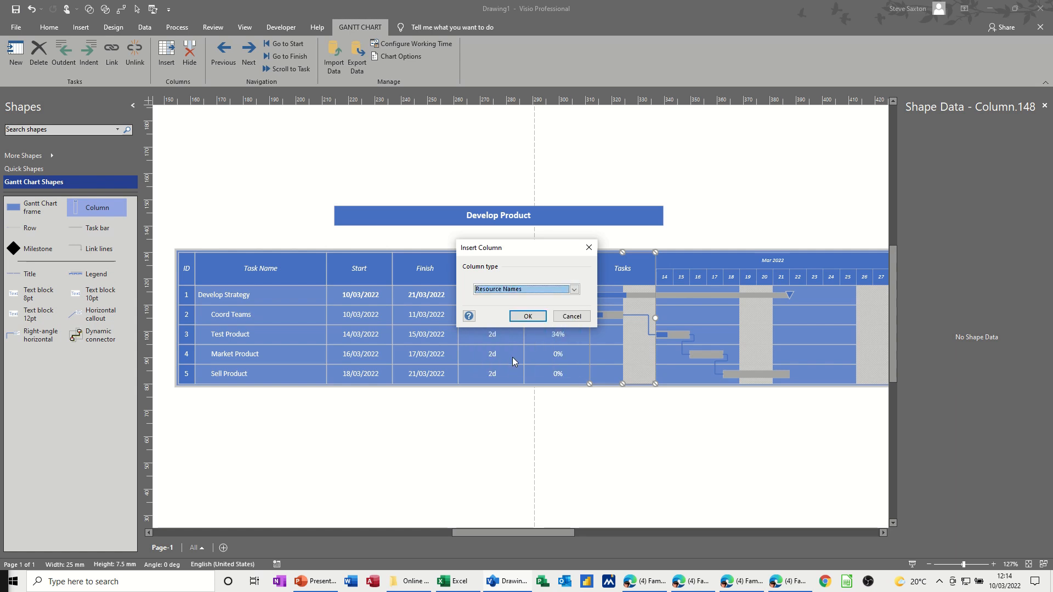
click(525, 316)
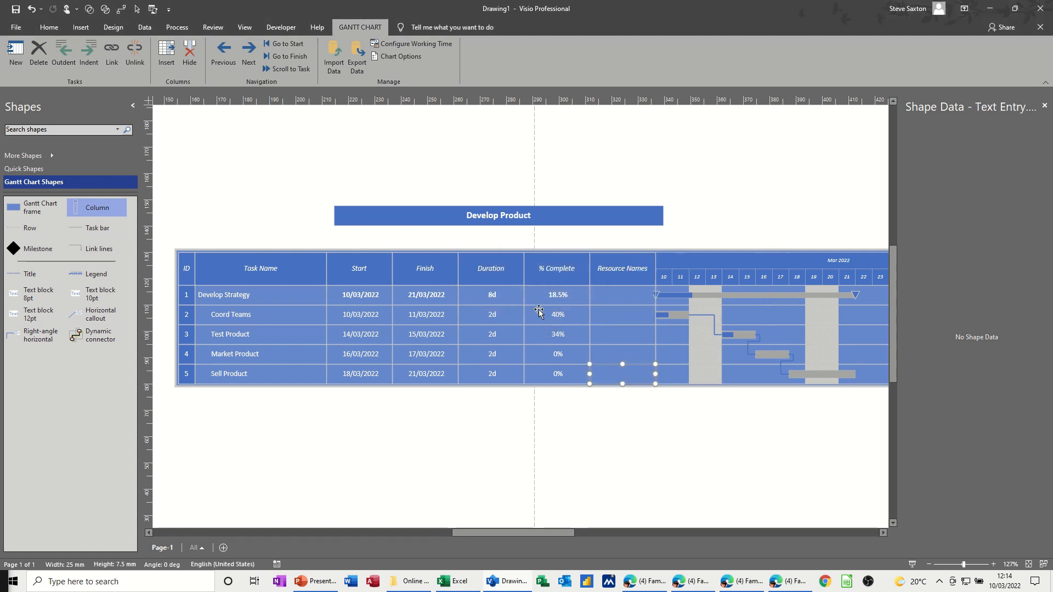
Enter a person's name as the resource for Develop Strategy and for Coord Teams.
click(613, 296)
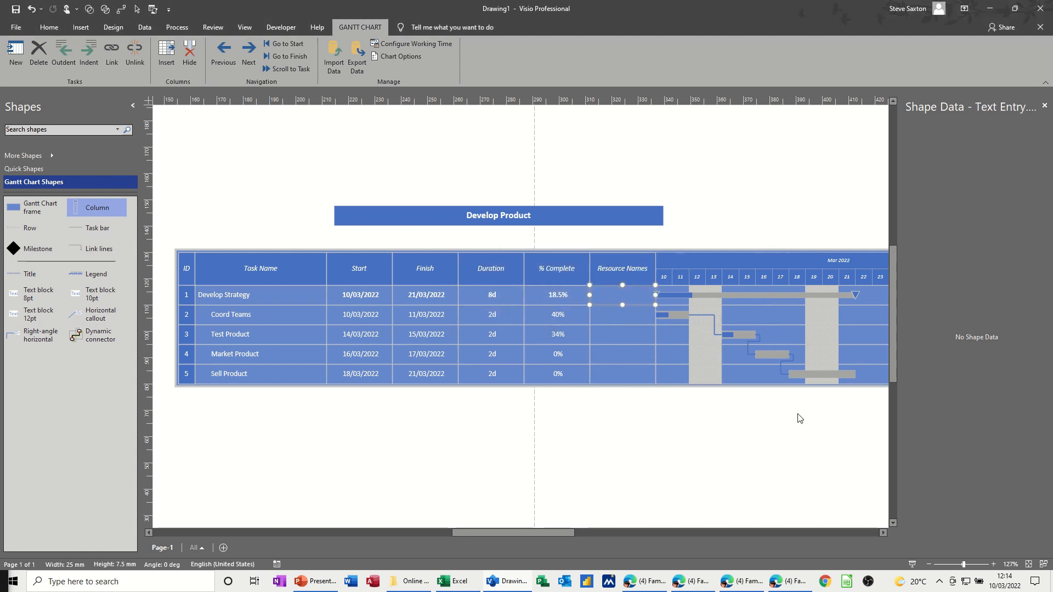
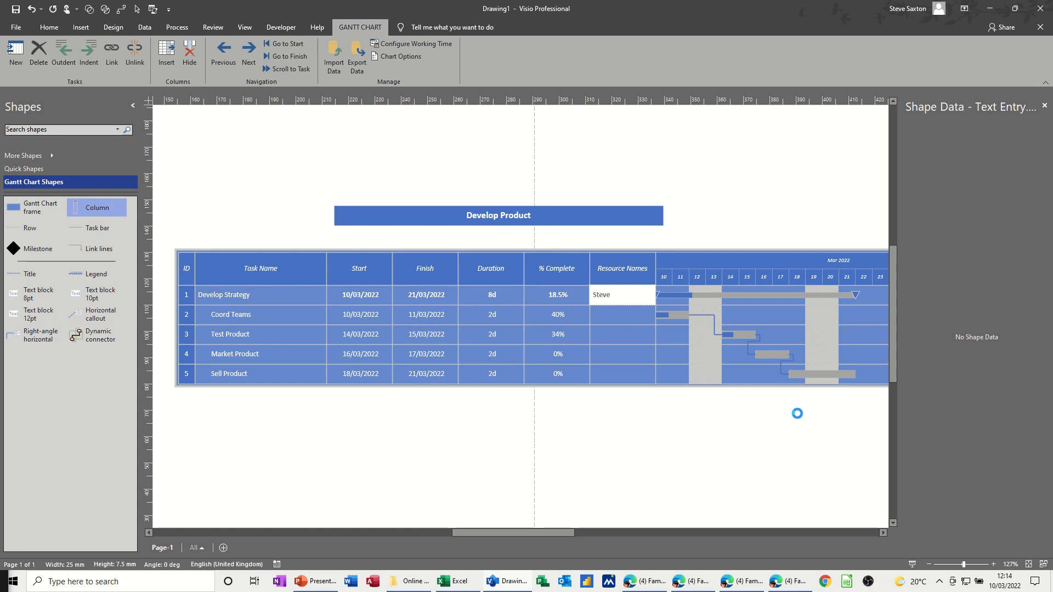
click(615, 314)
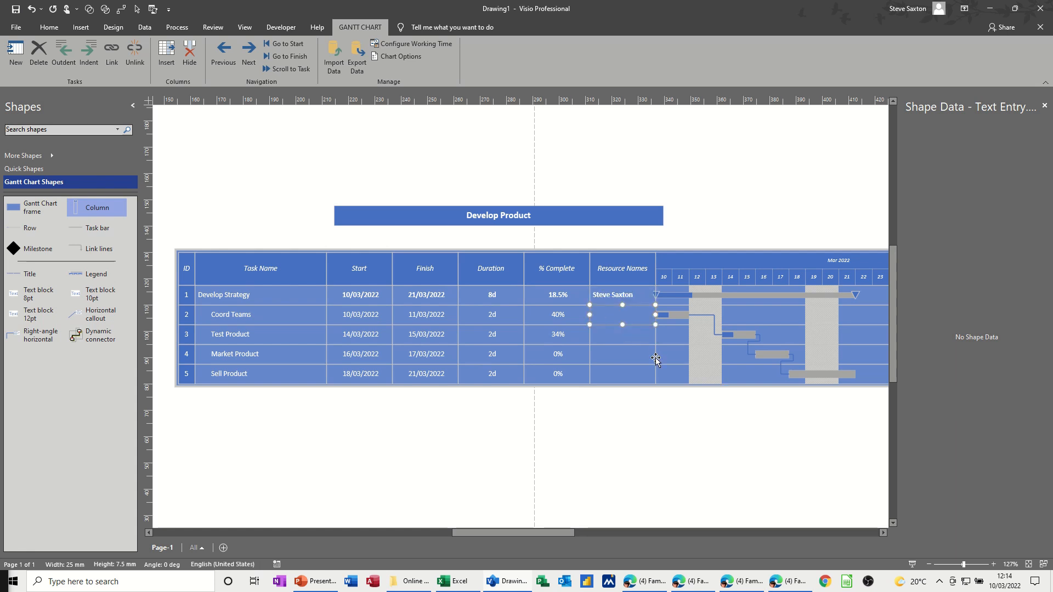
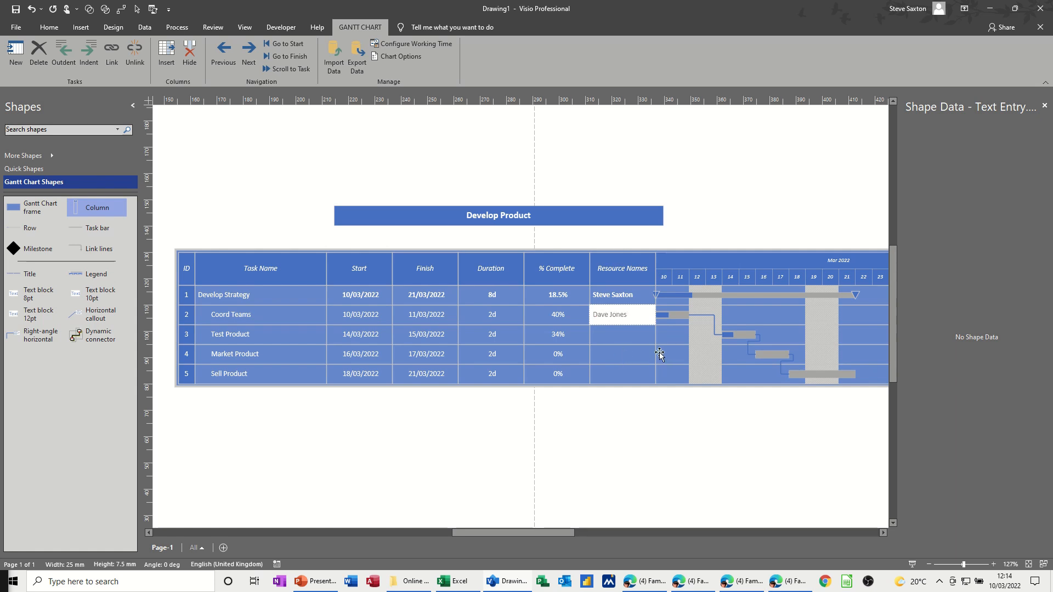
click(540, 296)
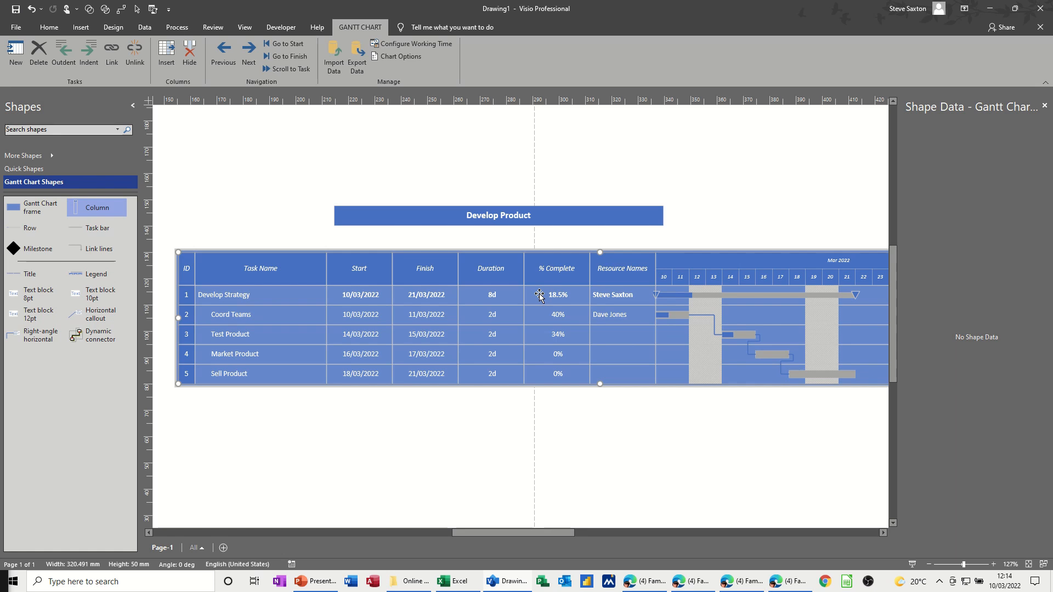
Insert an Outline Level column and select Develop Strategy's outline level cell.
right_click(469, 266)
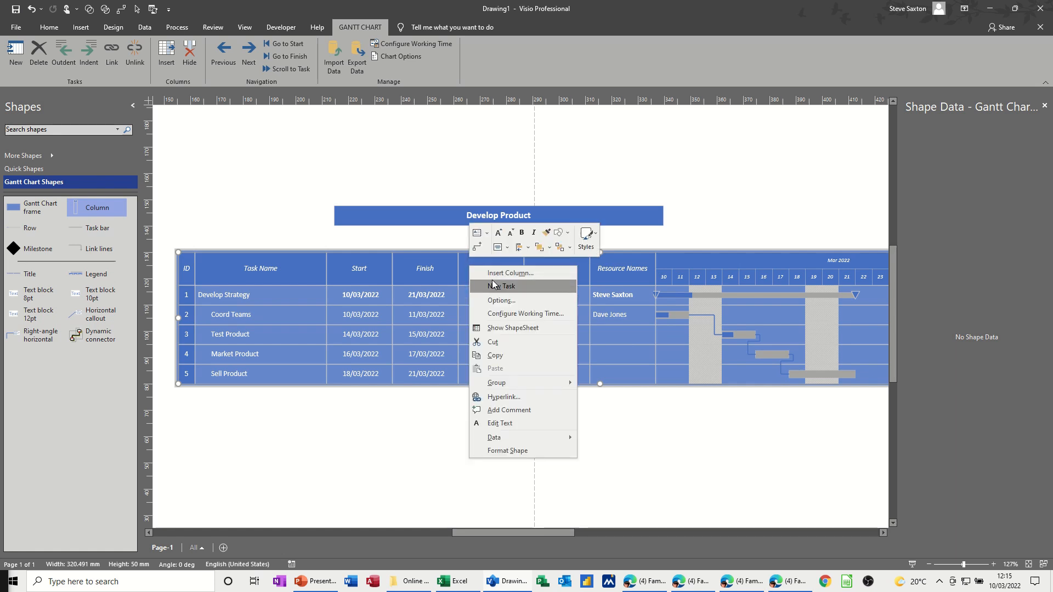
click(494, 274)
click(574, 290)
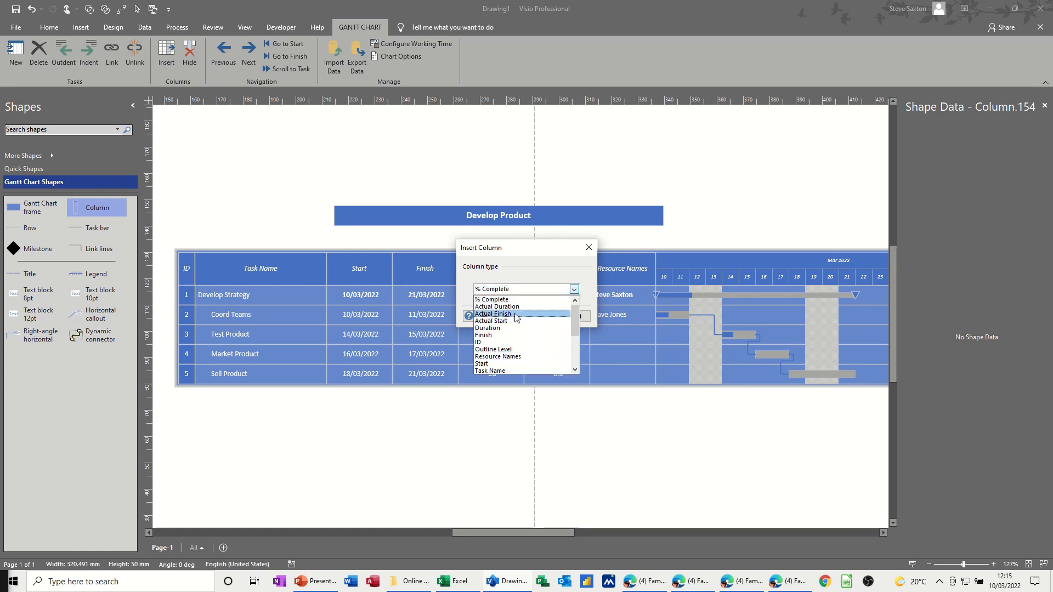
scroll(510, 337, down, 1)
click(500, 328)
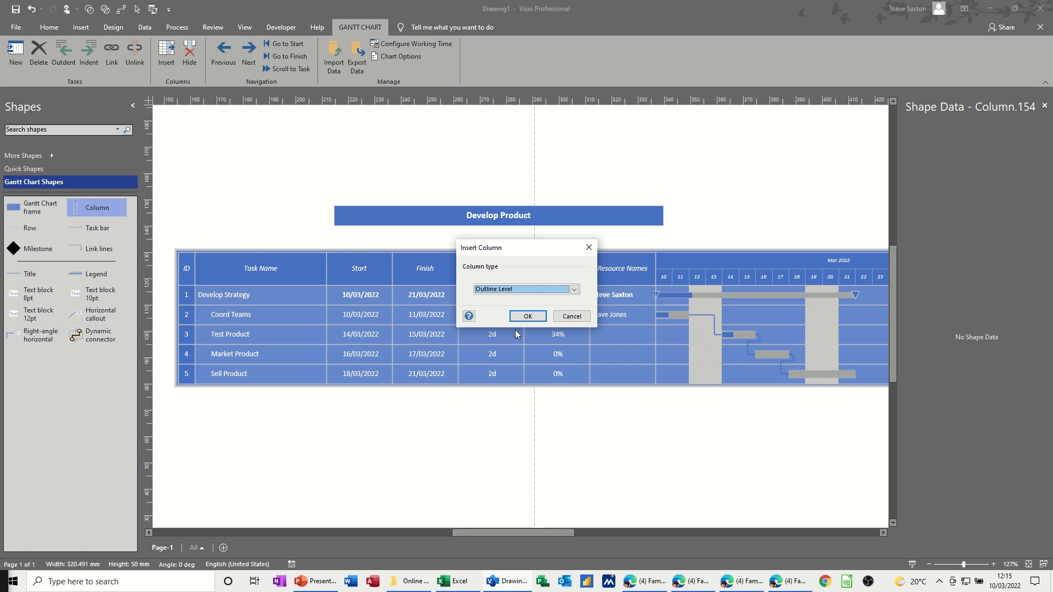
click(531, 316)
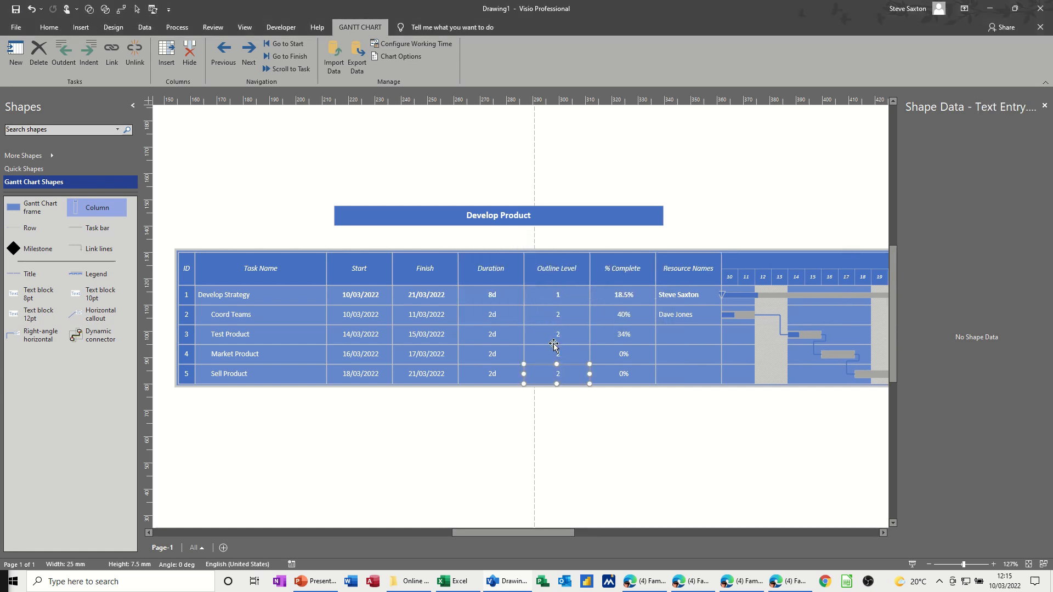
click(553, 296)
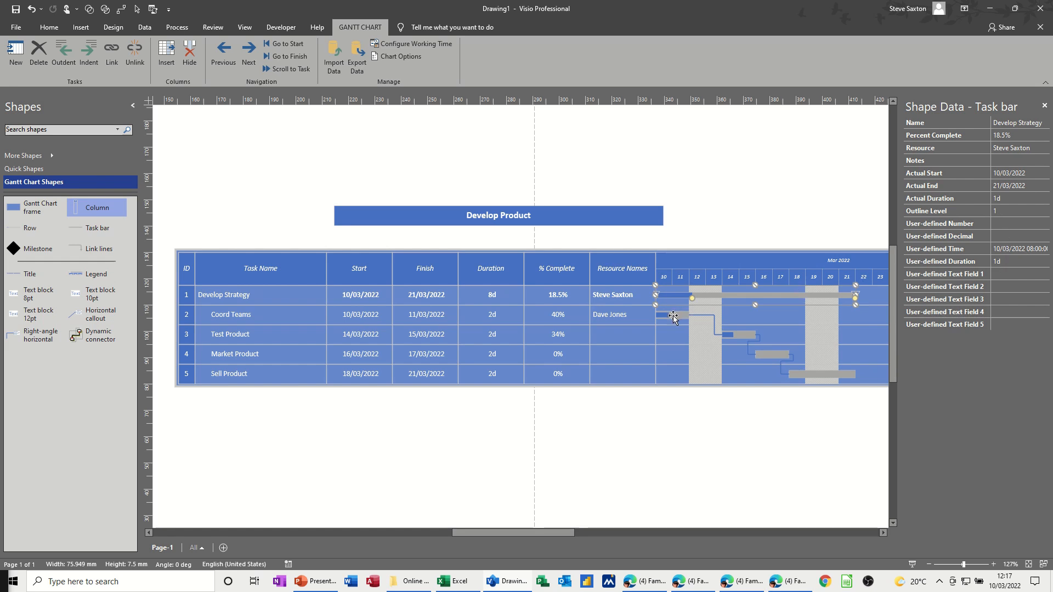
click(673, 316)
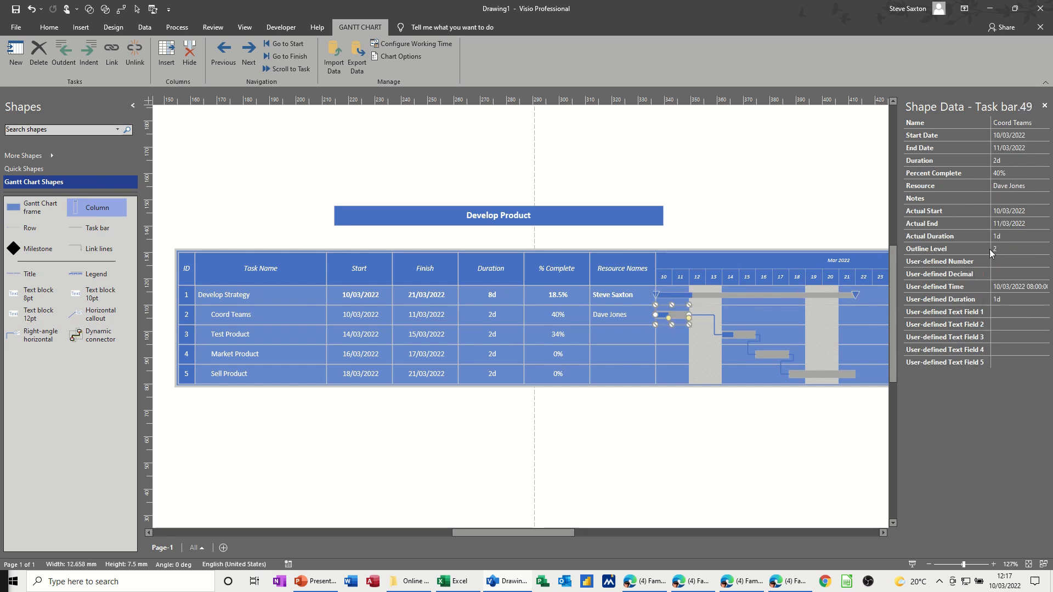
click(733, 332)
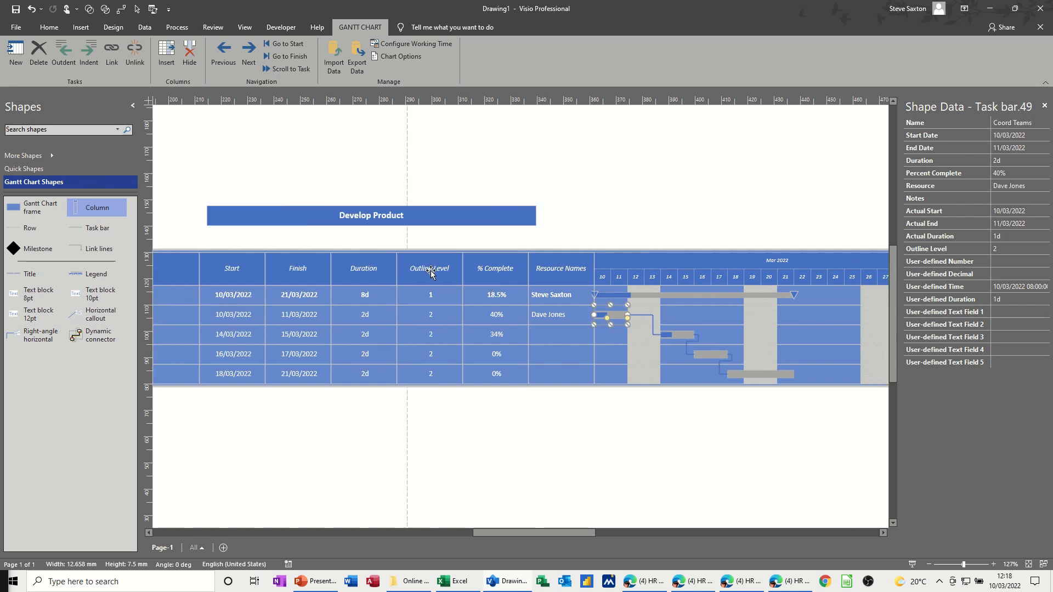
Hide the Outline Level column, then select the Develop Strategy task to view its details.
right_click(430, 271)
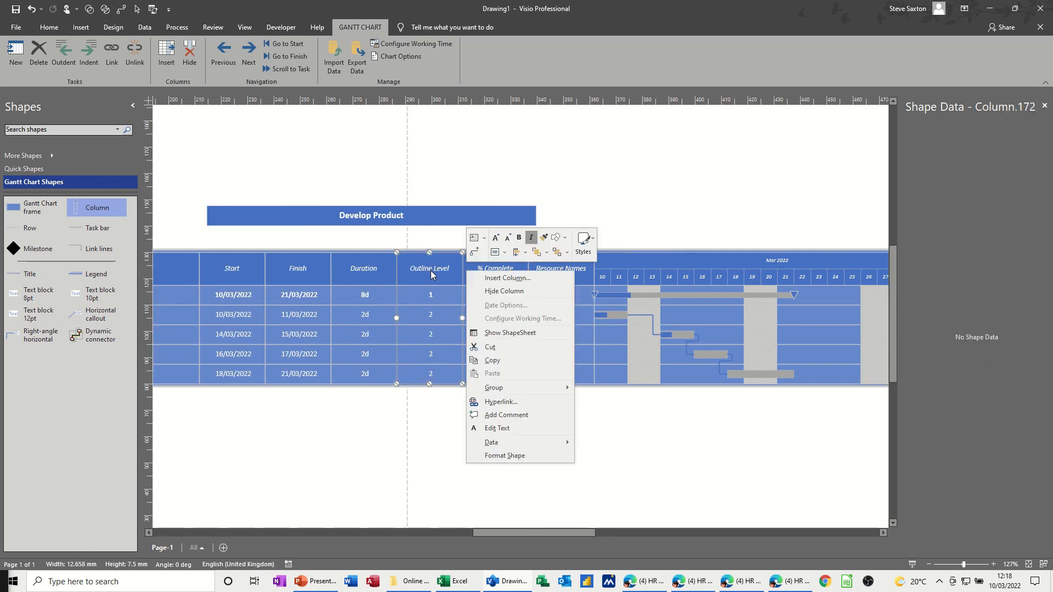
click(491, 291)
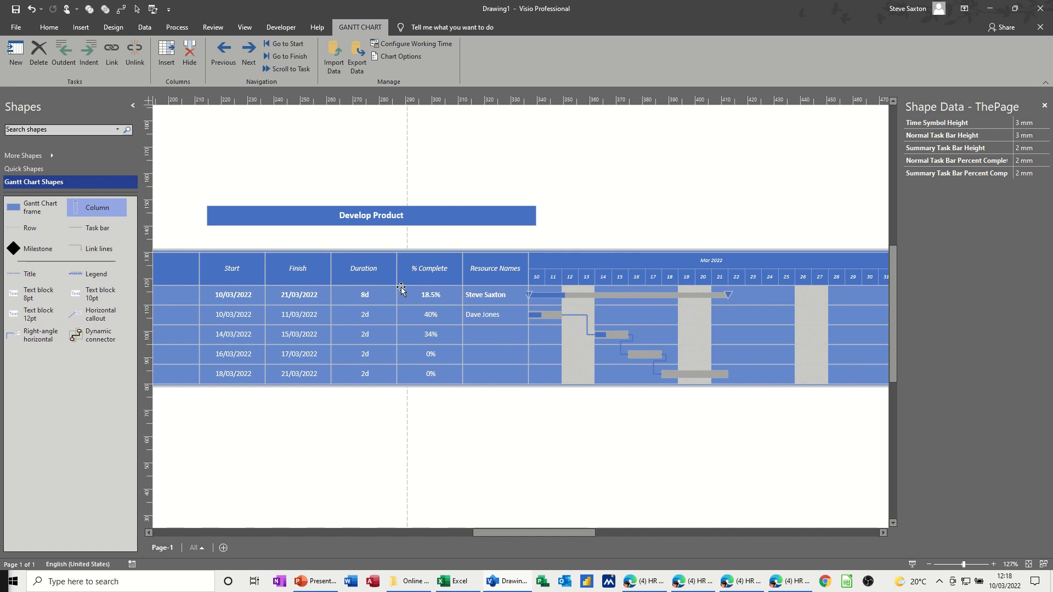
click(569, 297)
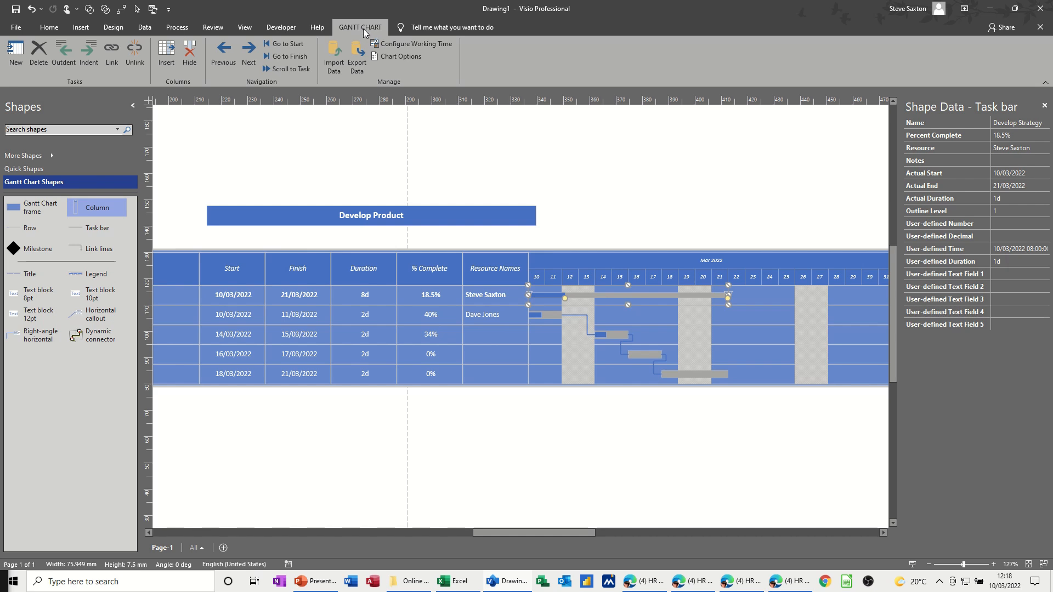
Export the Gantt data as an Excel file to Documents\Book1.xlsx, replacing the existing file.
click(354, 48)
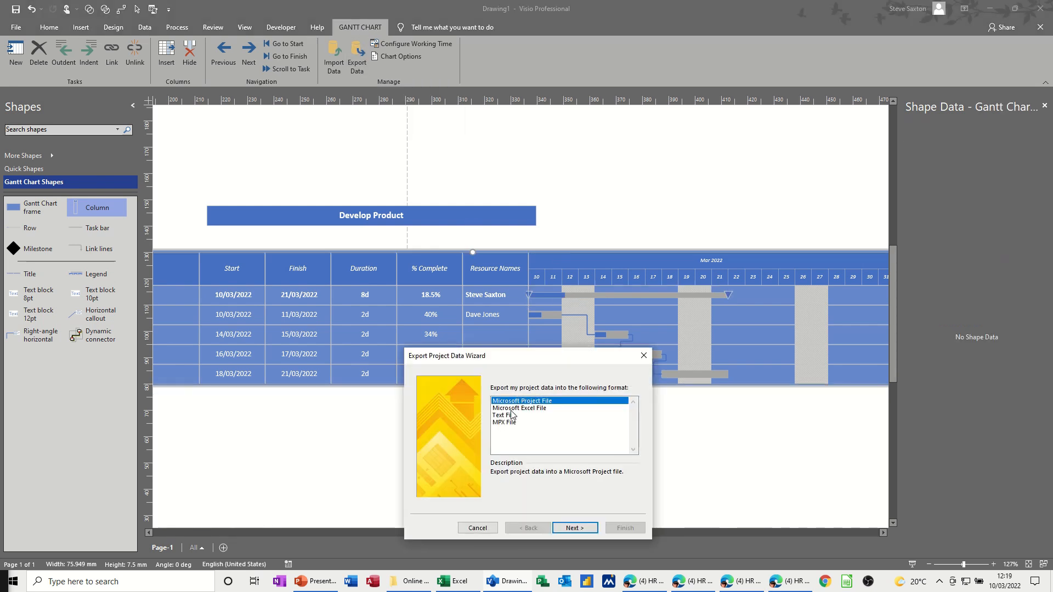
click(508, 409)
click(581, 529)
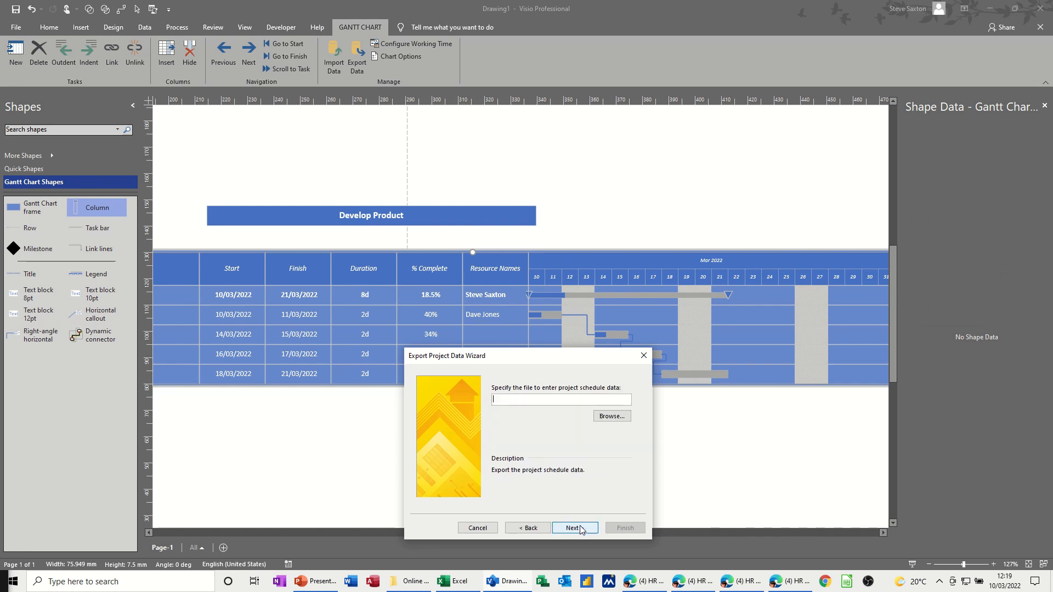
click(603, 418)
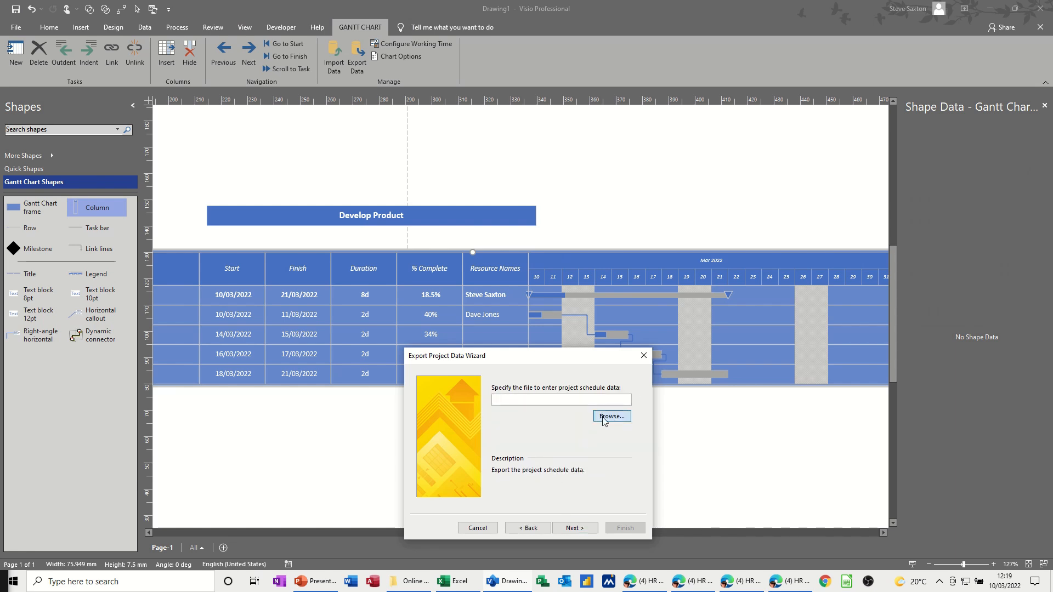
scroll(596, 420, down, 2)
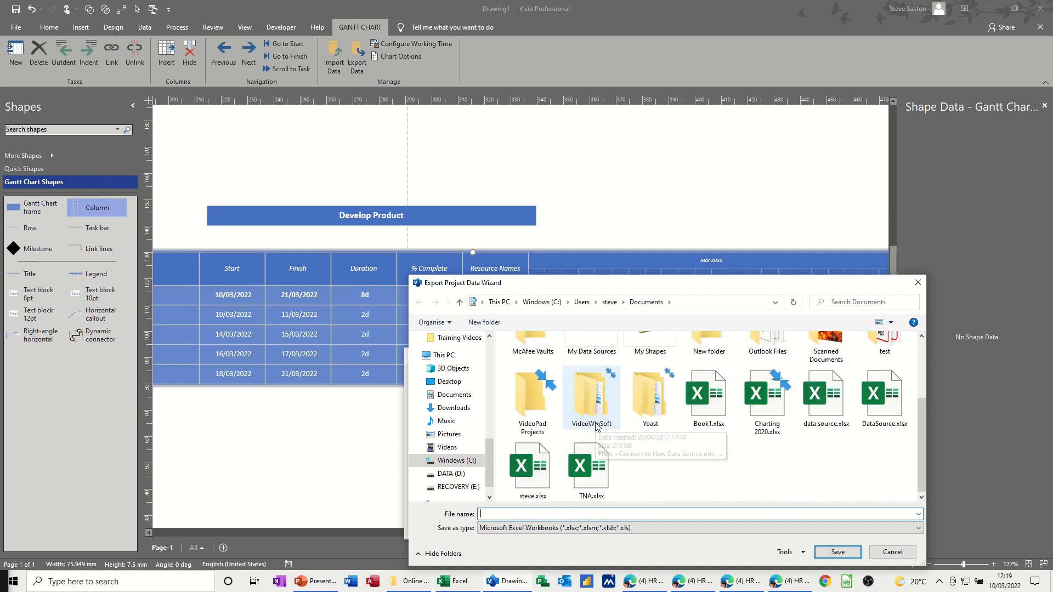
click(709, 409)
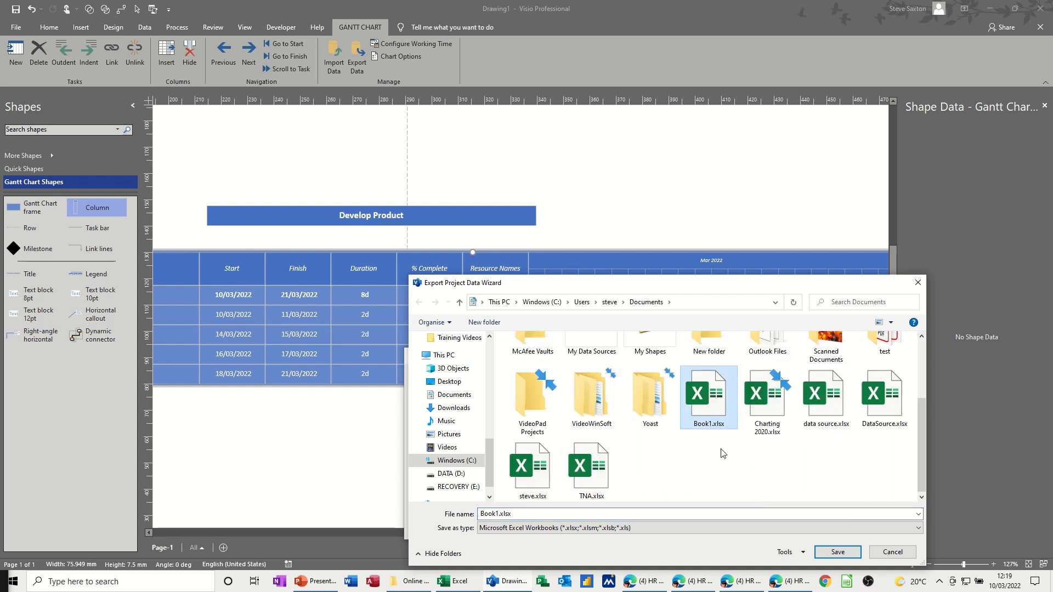
click(837, 551)
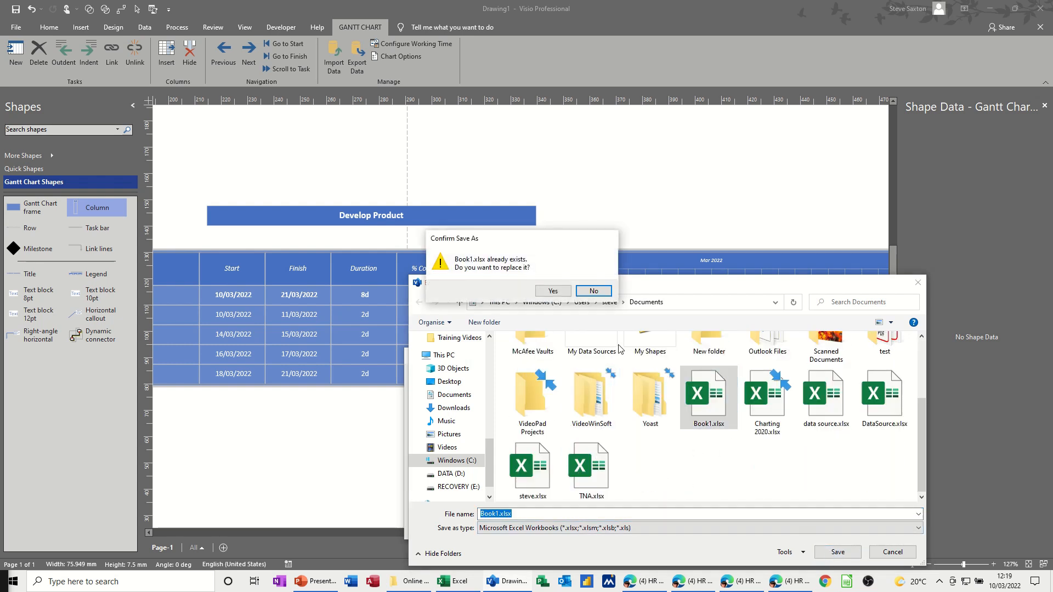
click(550, 291)
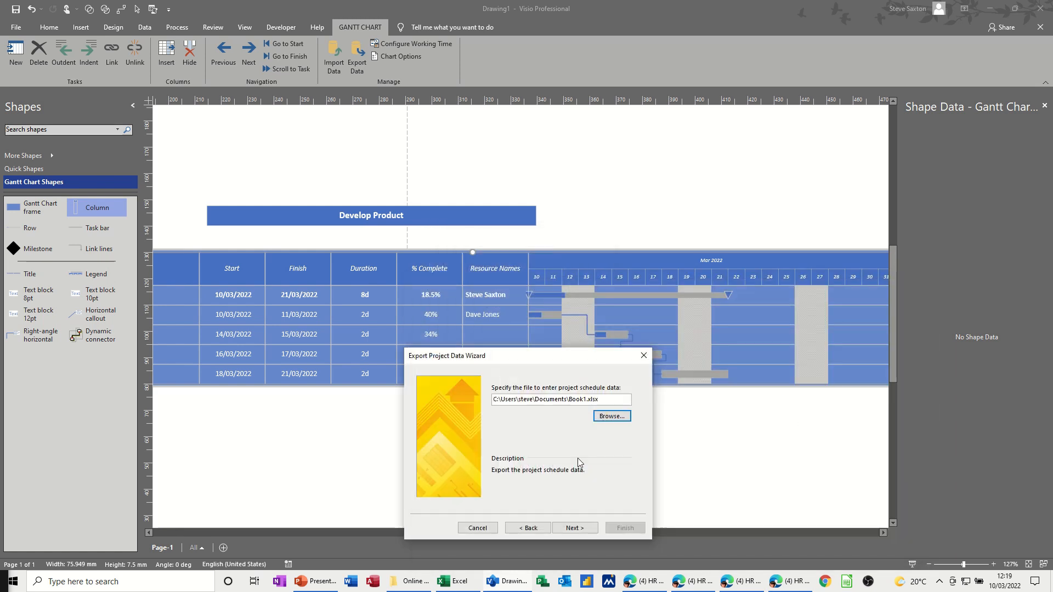
Finish the export and acknowledge the success message.
click(574, 530)
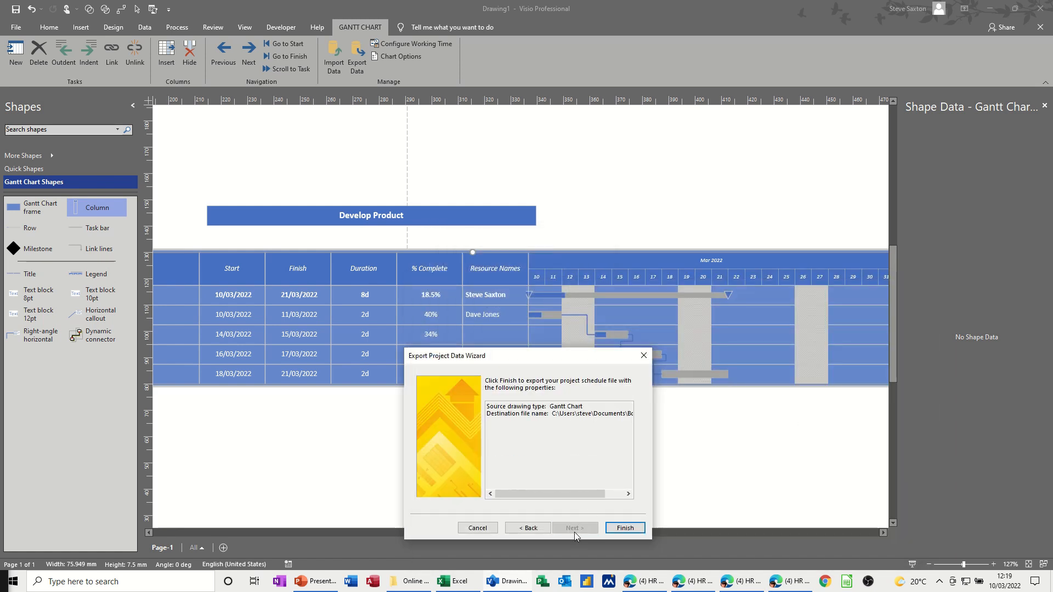
click(624, 528)
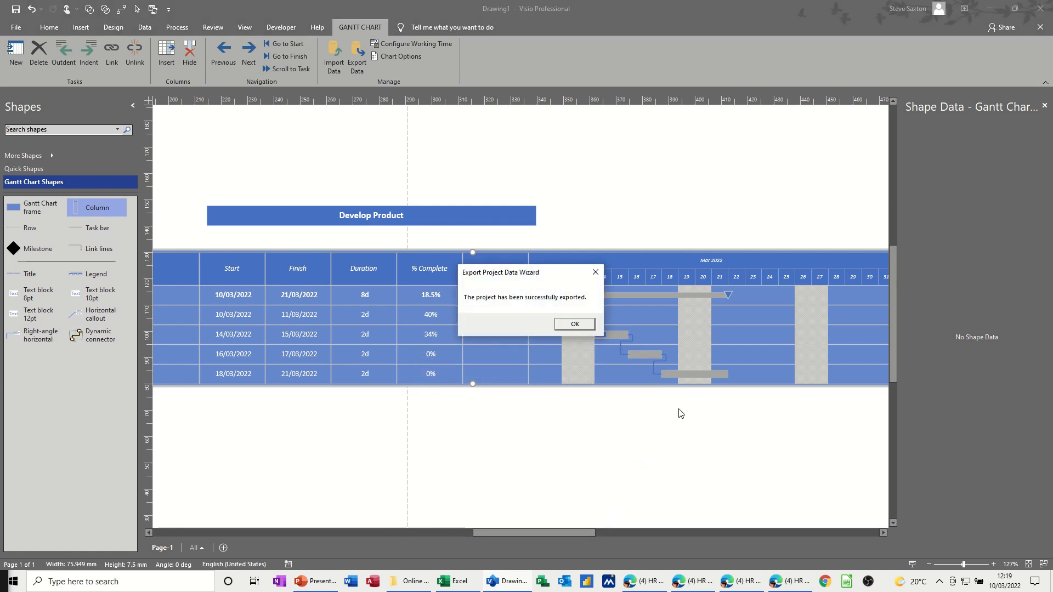
click(573, 324)
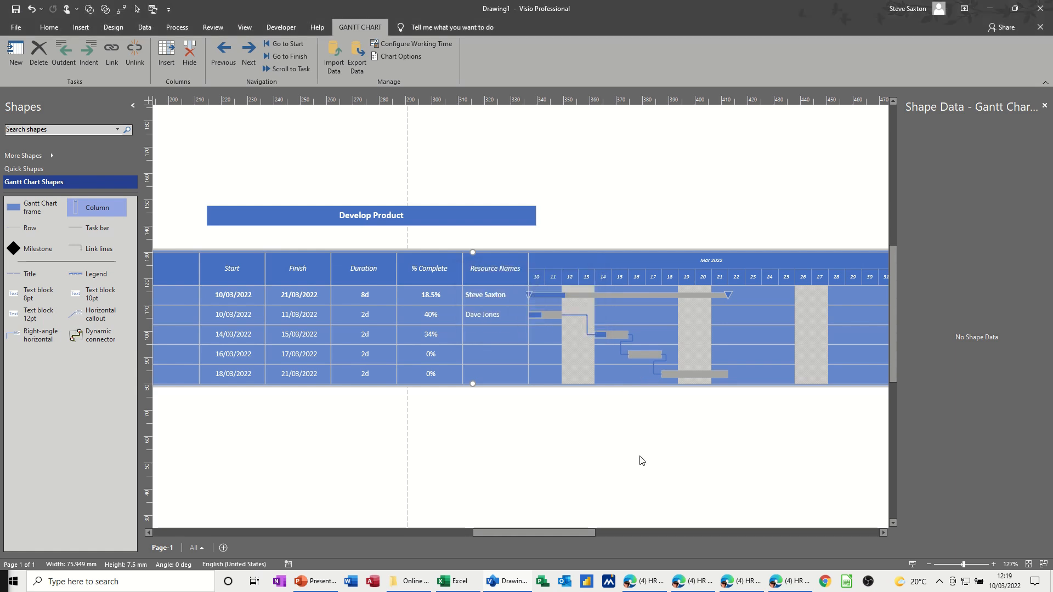
click(458, 582)
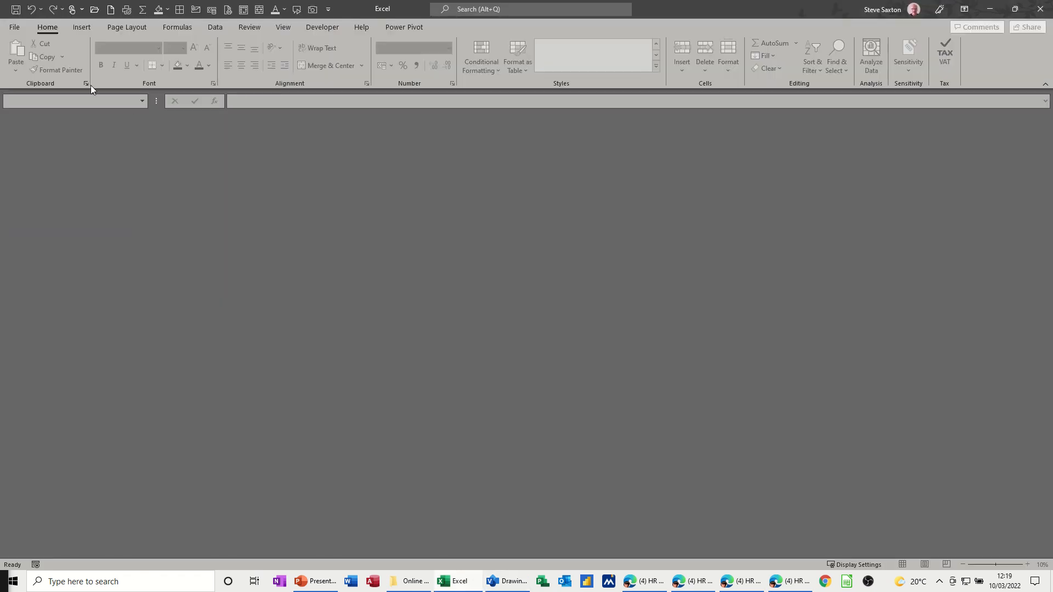
Open Book1.xlsx from recent workbooks, check the % Complete values in I2:I4, then close Excel.
click(12, 29)
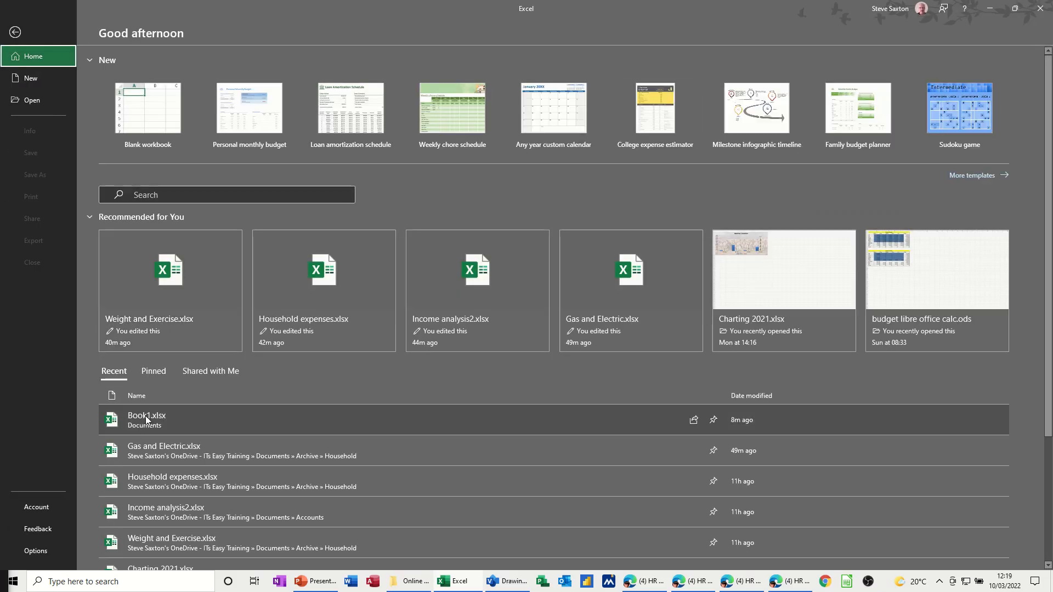
click(146, 416)
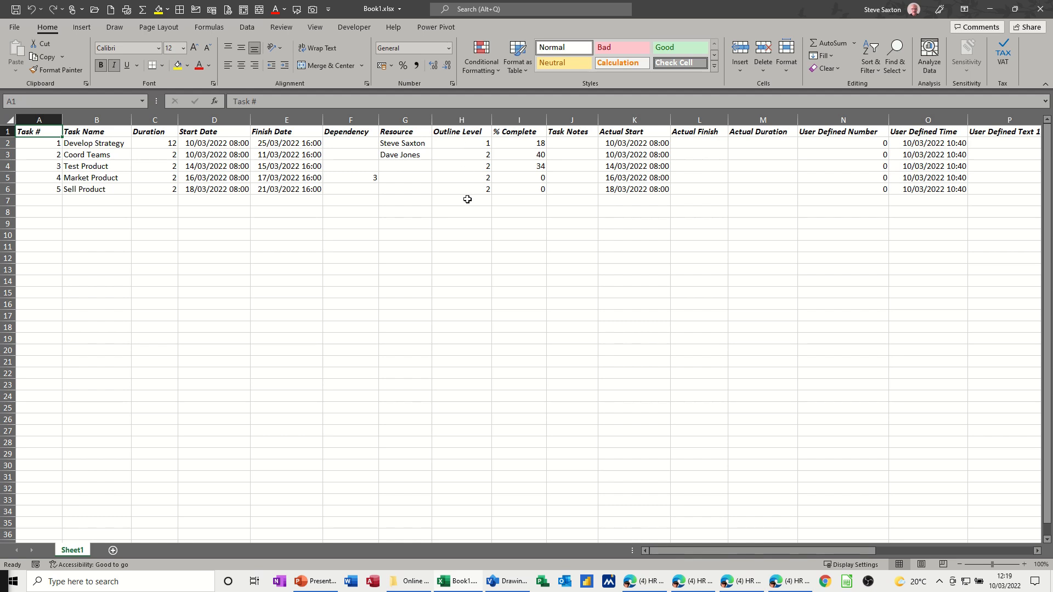
drag(527, 144, 527, 169)
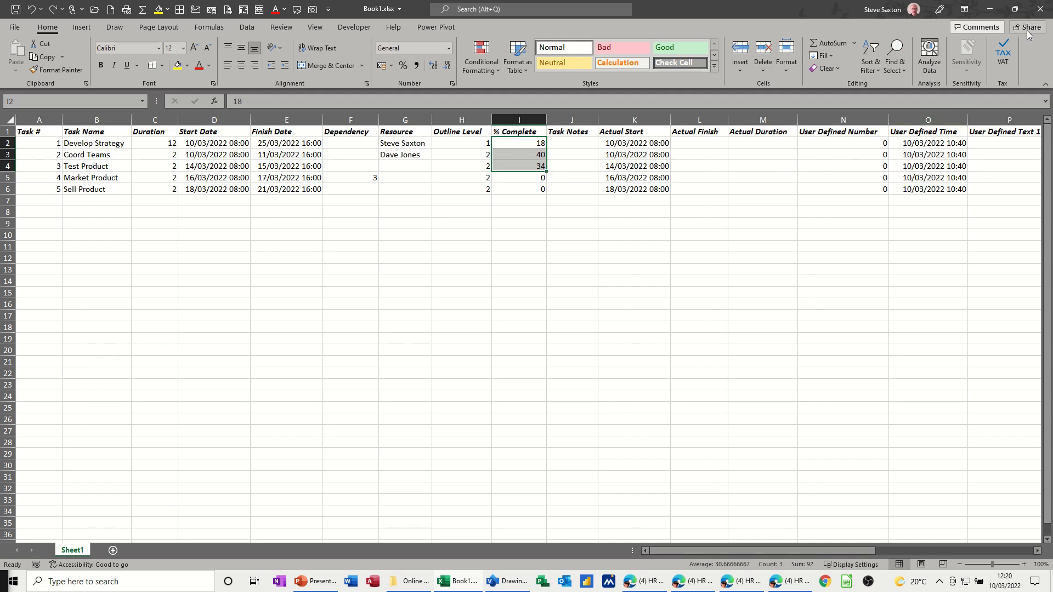
click(1040, 9)
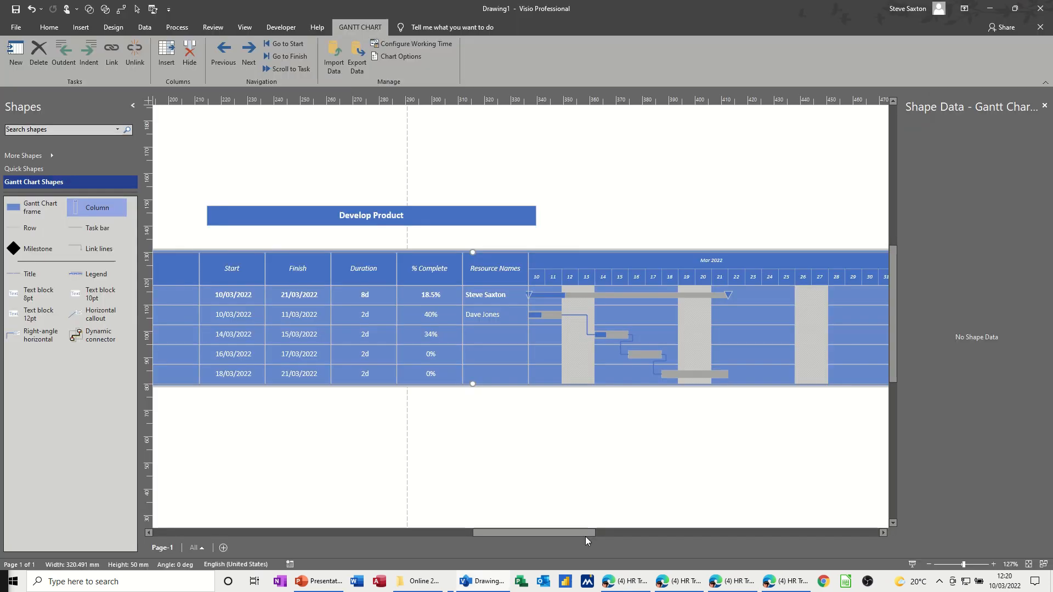